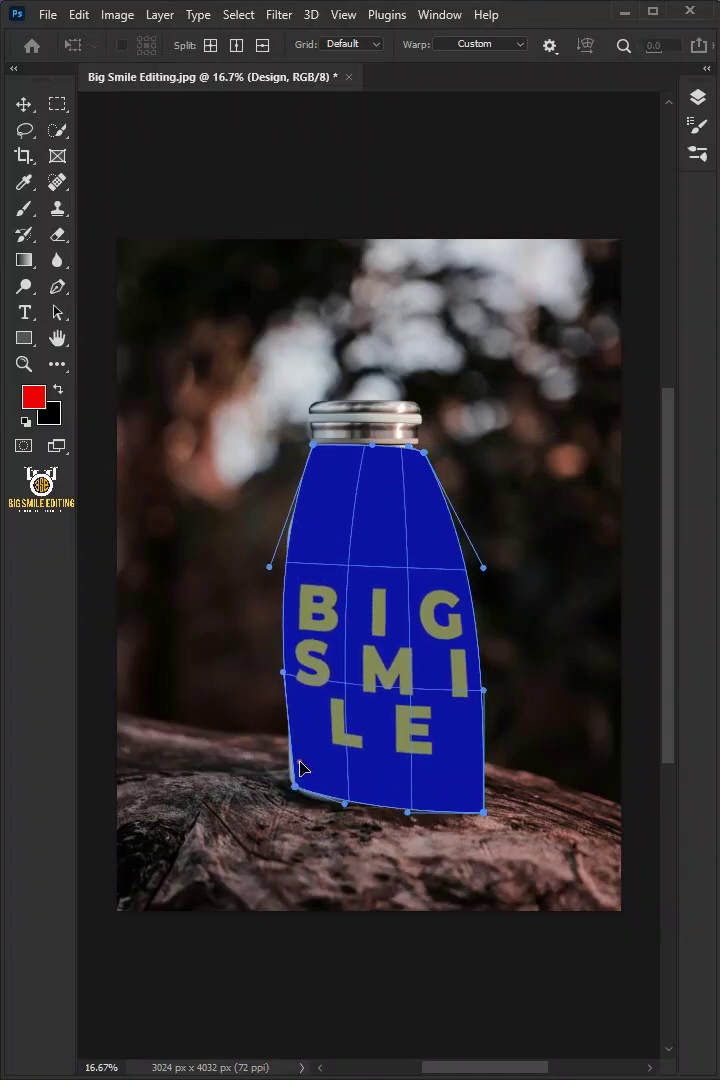
Pull the BIG SMILE label's lower-right corner and right edge further inward on the warp mesh
drag(483, 812, 451, 796)
drag(417, 674, 270, 568)
drag(436, 561, 427, 556)
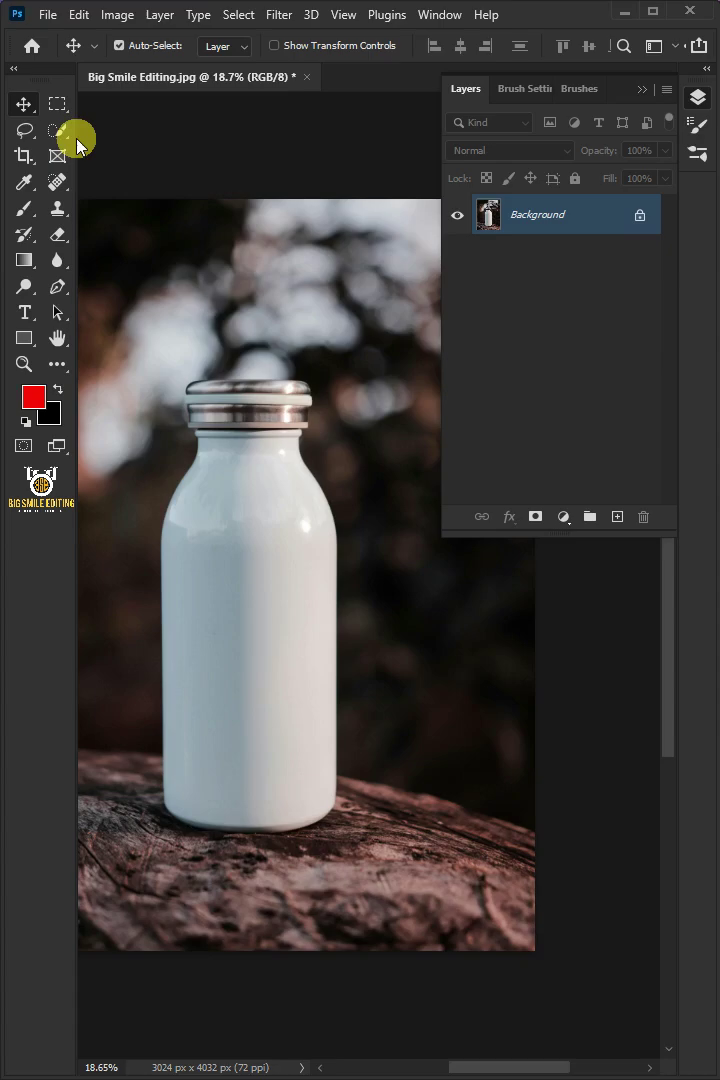
Select the bottle body with Quick Selection and add a Hue/Saturation adjustment layer
click(57, 131)
click(110, 149)
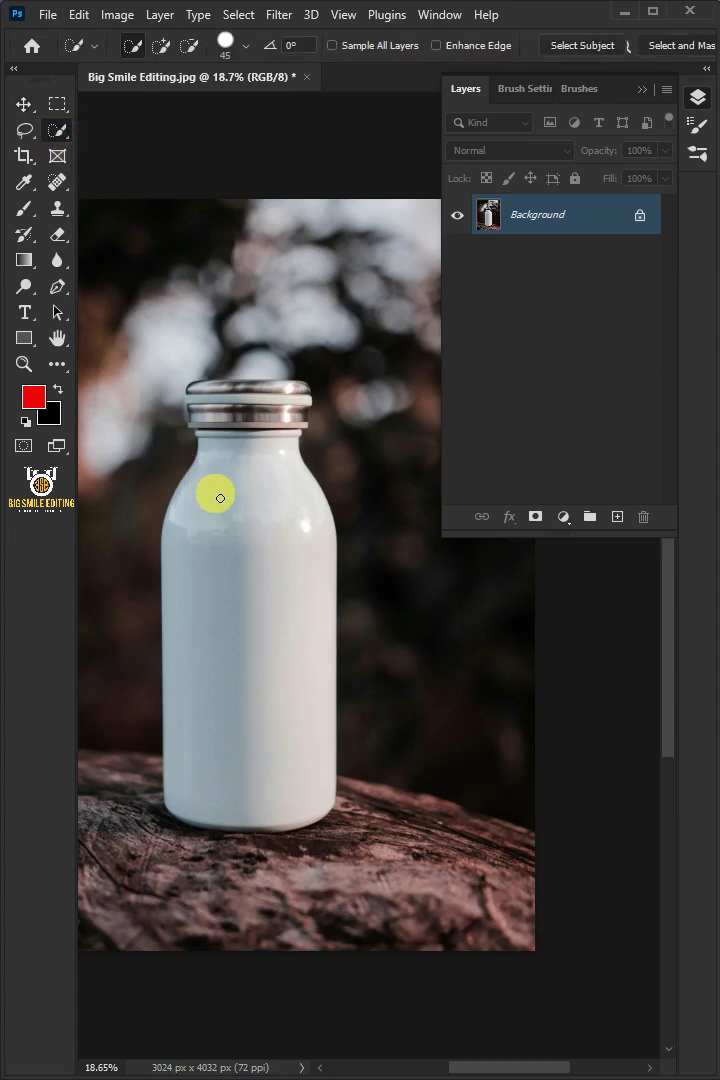
click(252, 641)
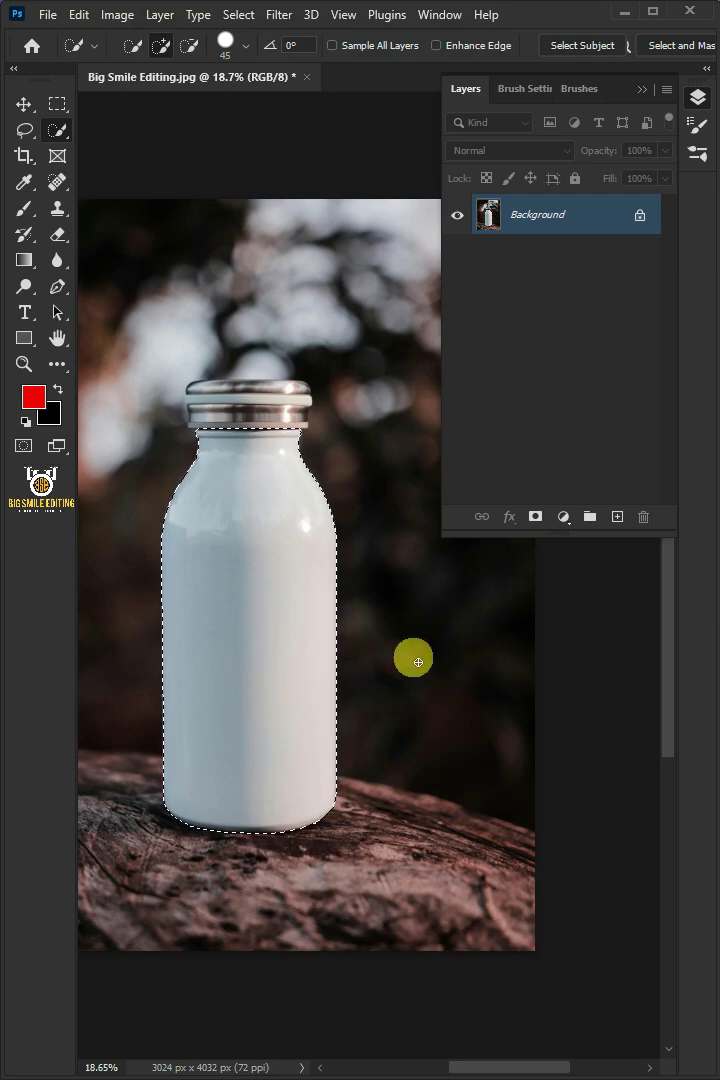
click(563, 517)
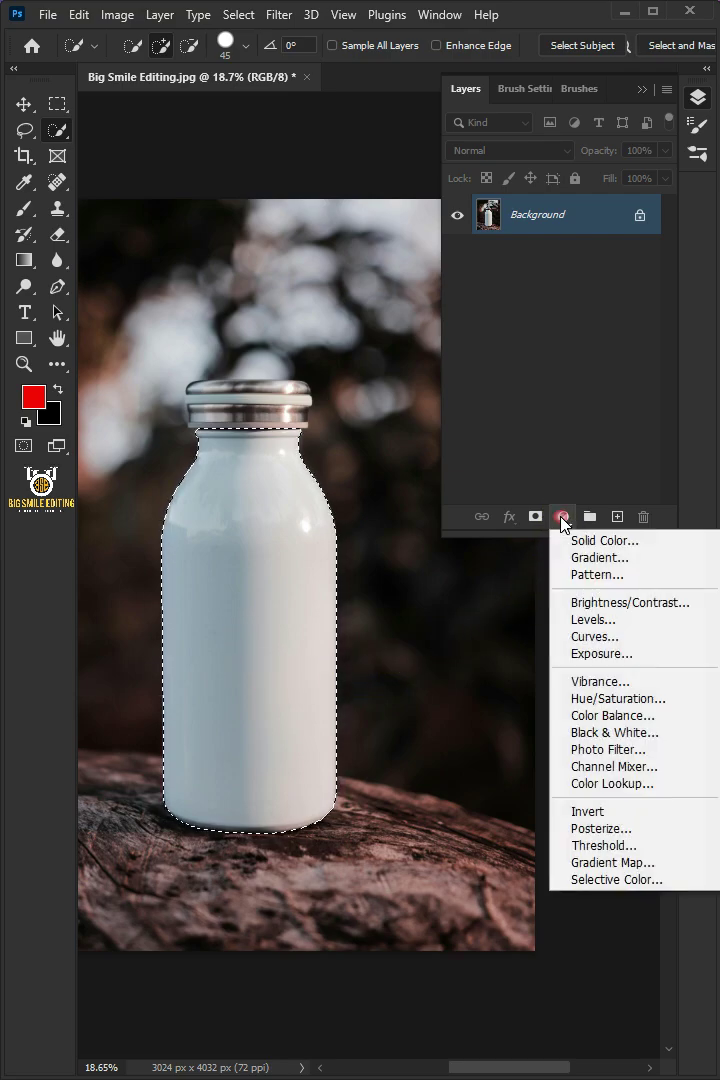
click(591, 698)
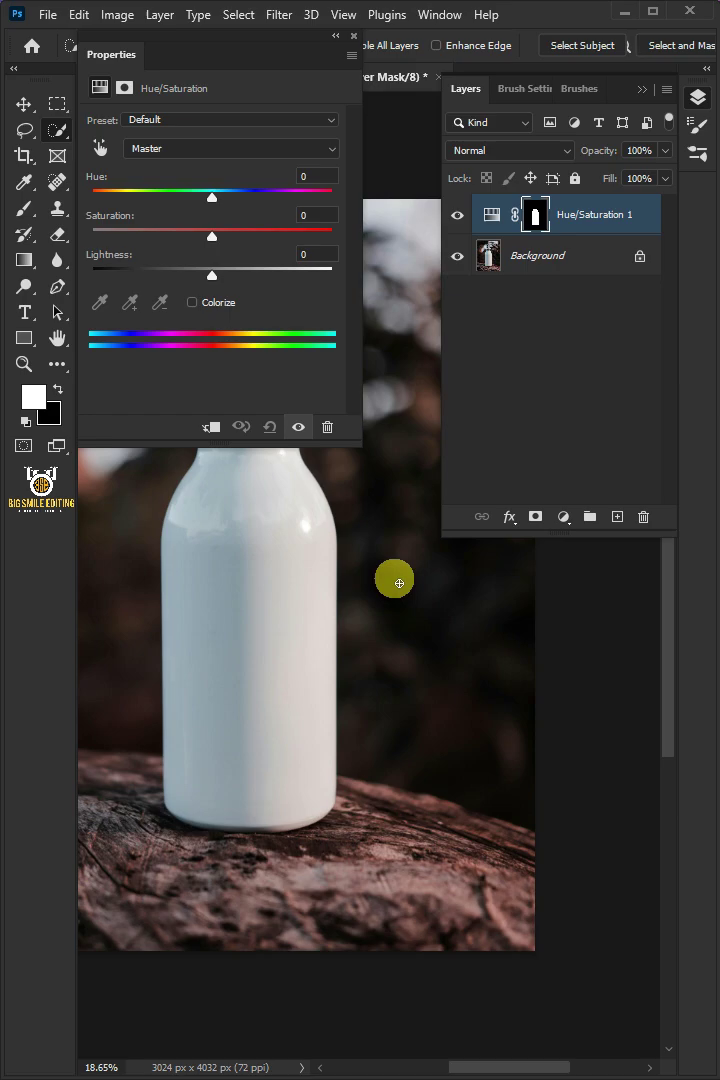
Set Saturation to -100 and rename the adjustment layer 'Desaturate'
drag(220, 248, 109, 234)
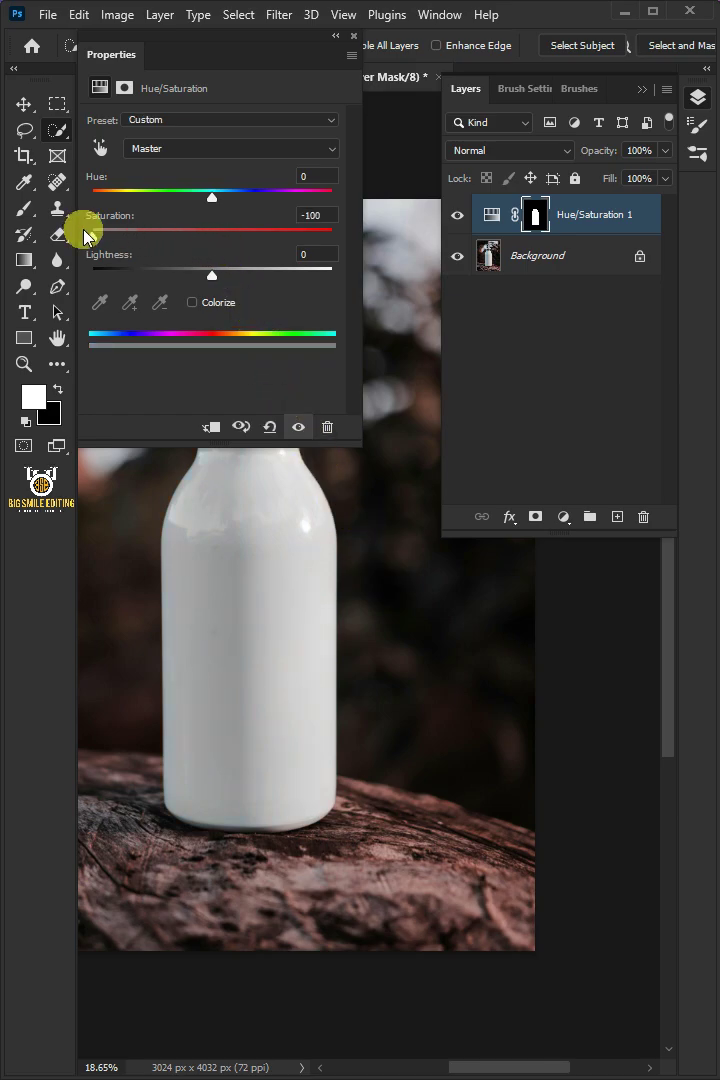
click(352, 37)
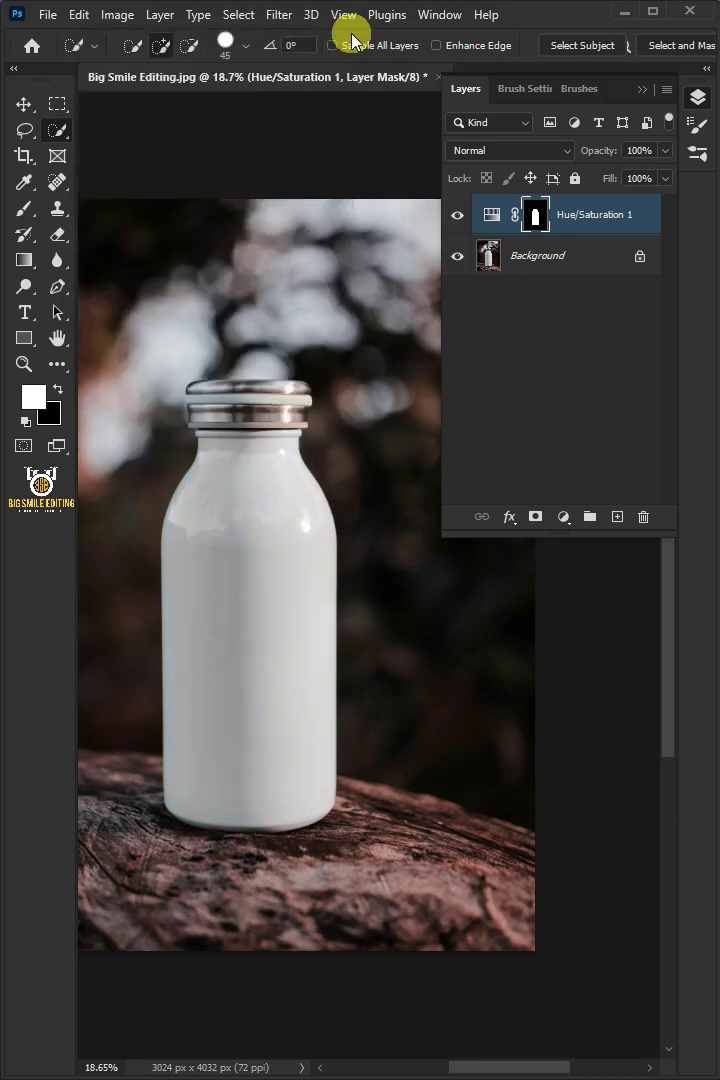
double_click(575, 218)
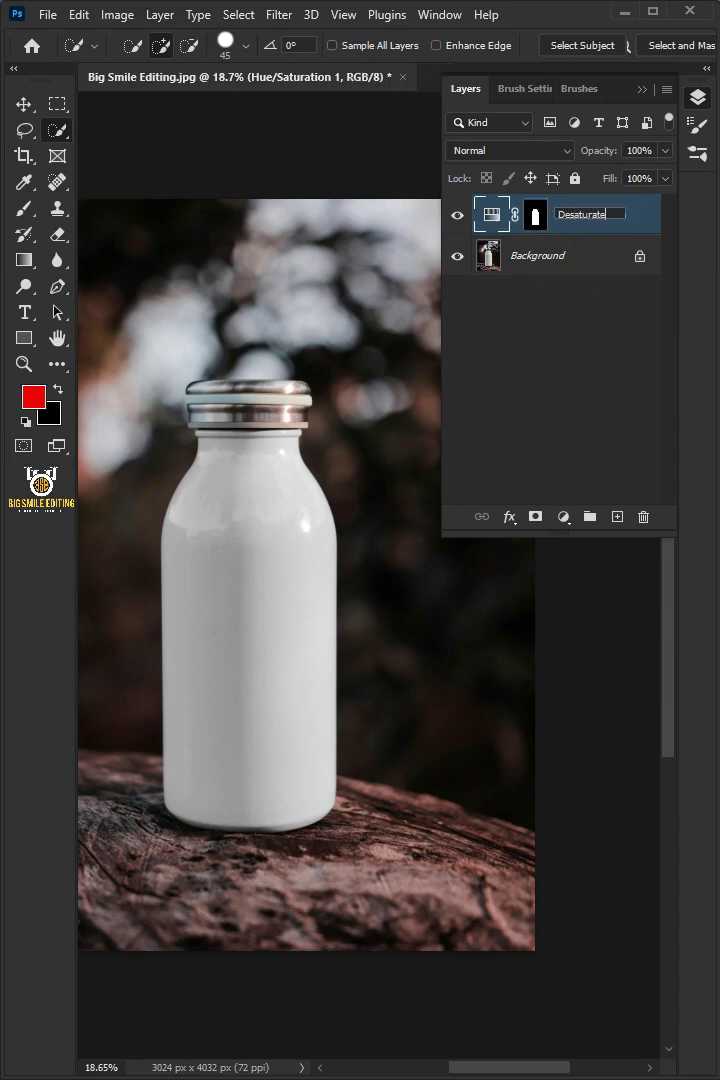
text(Desaturate)
key(Return)
Draw a rectangle with the Rectangle Tool covering the bottle body
click(536, 214)
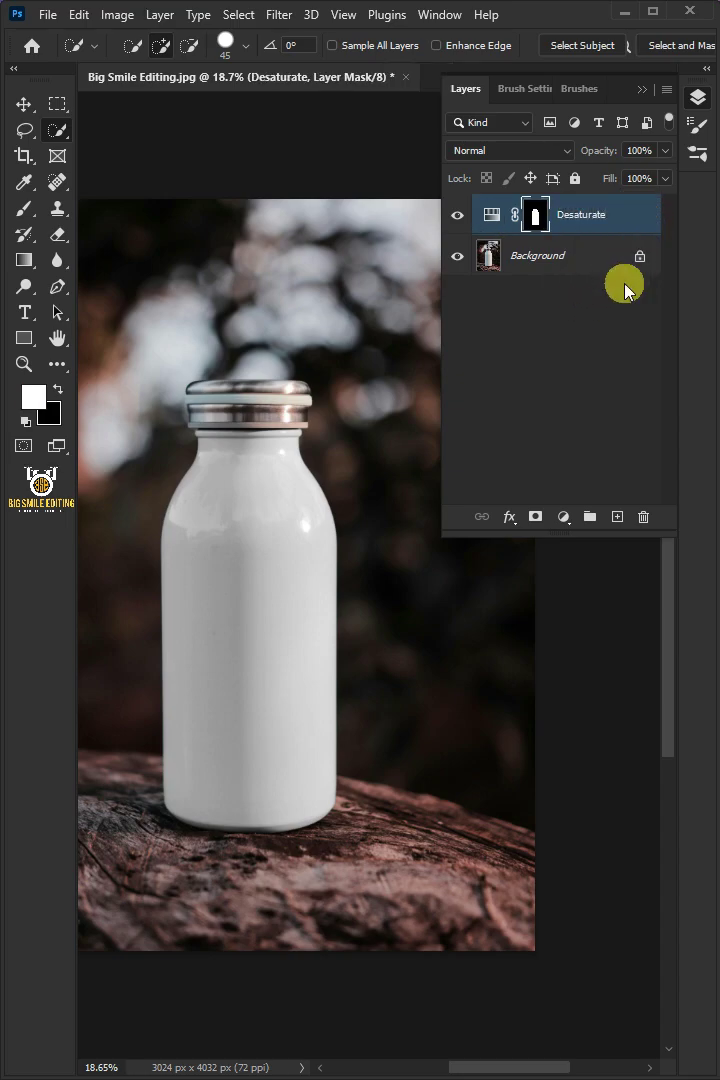
click(24, 339)
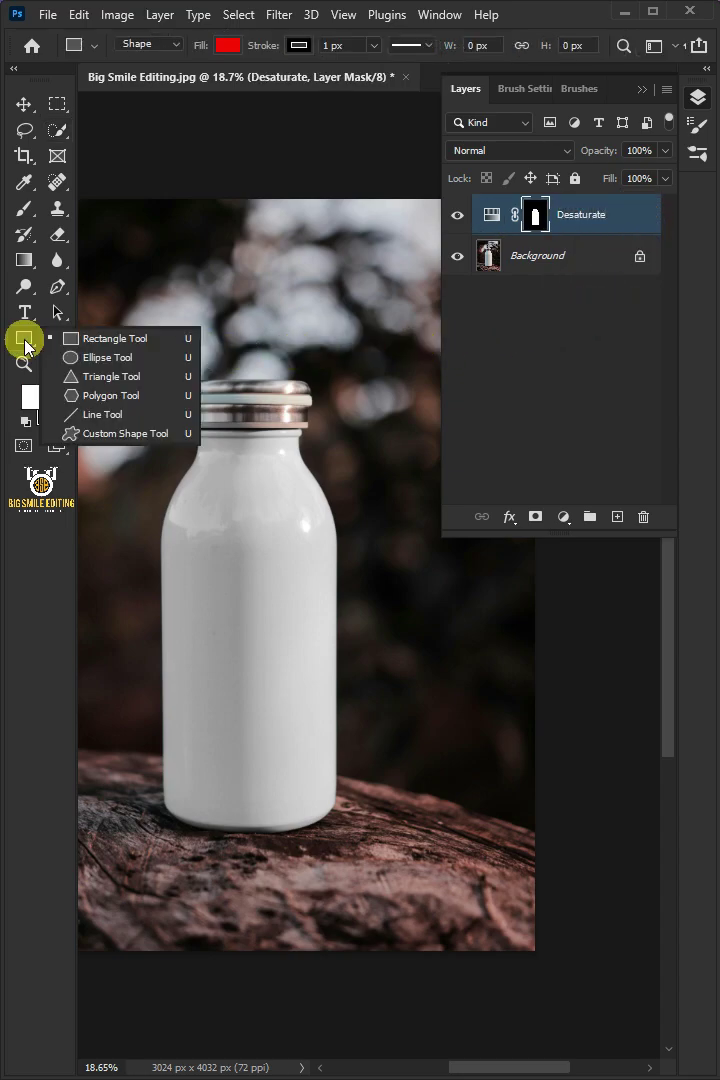
click(95, 338)
drag(139, 407, 413, 858)
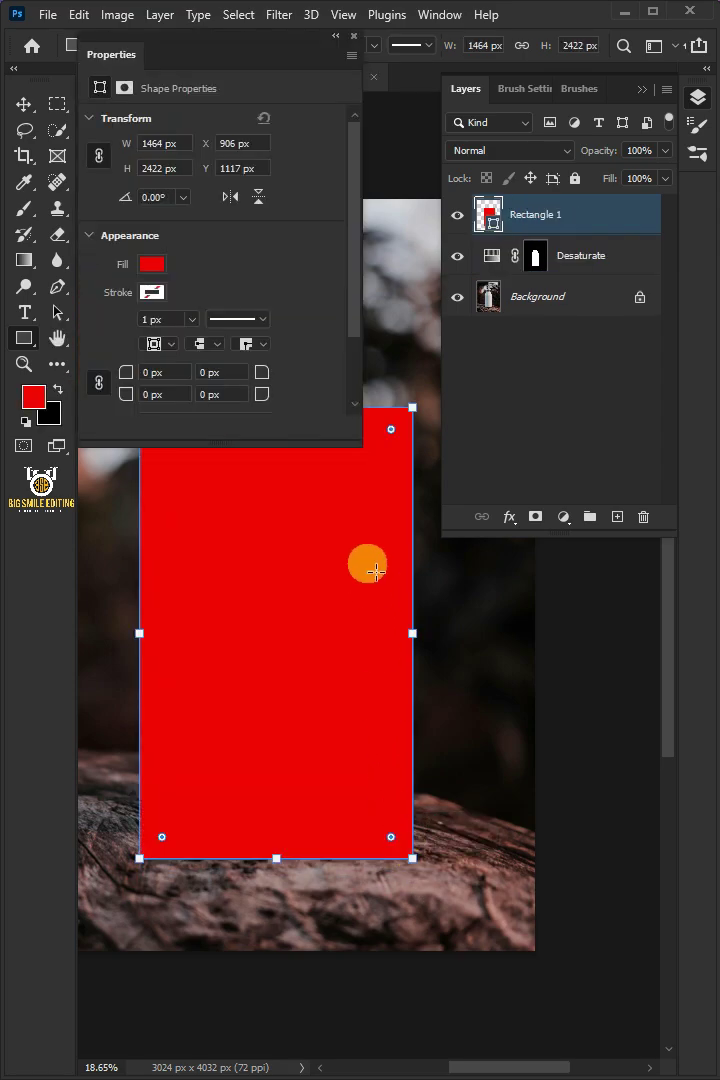
click(353, 36)
Convert Rectangle 1 to a smart object, set opacity 50%, and nudge it left over the bottle
right_click(522, 219)
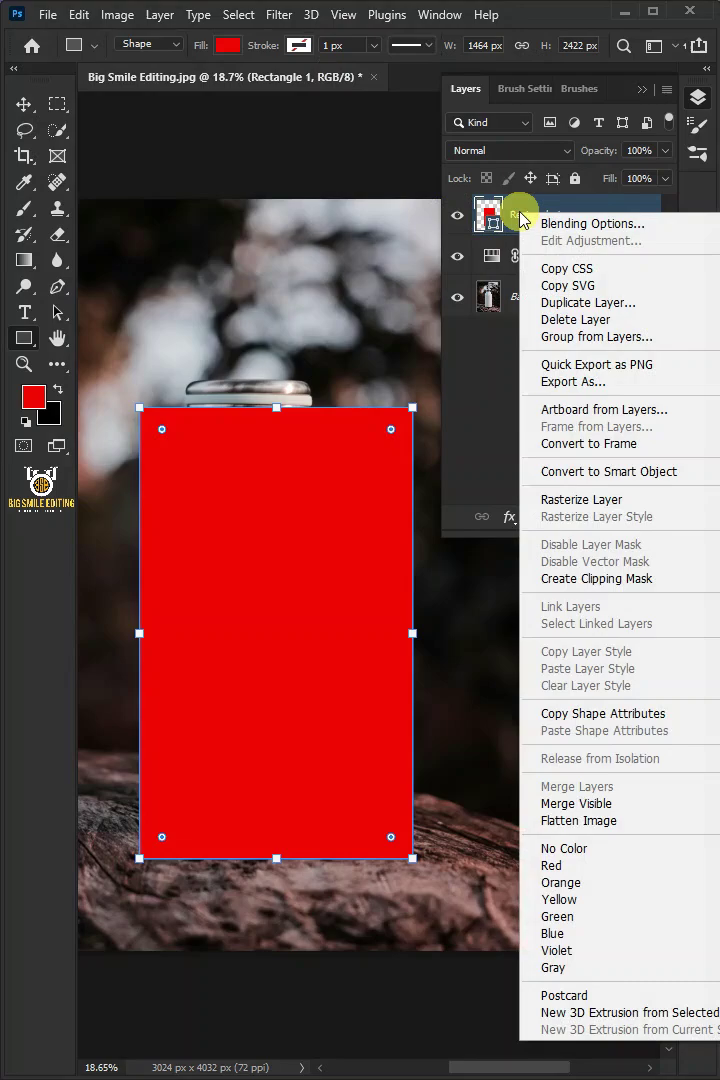
click(566, 471)
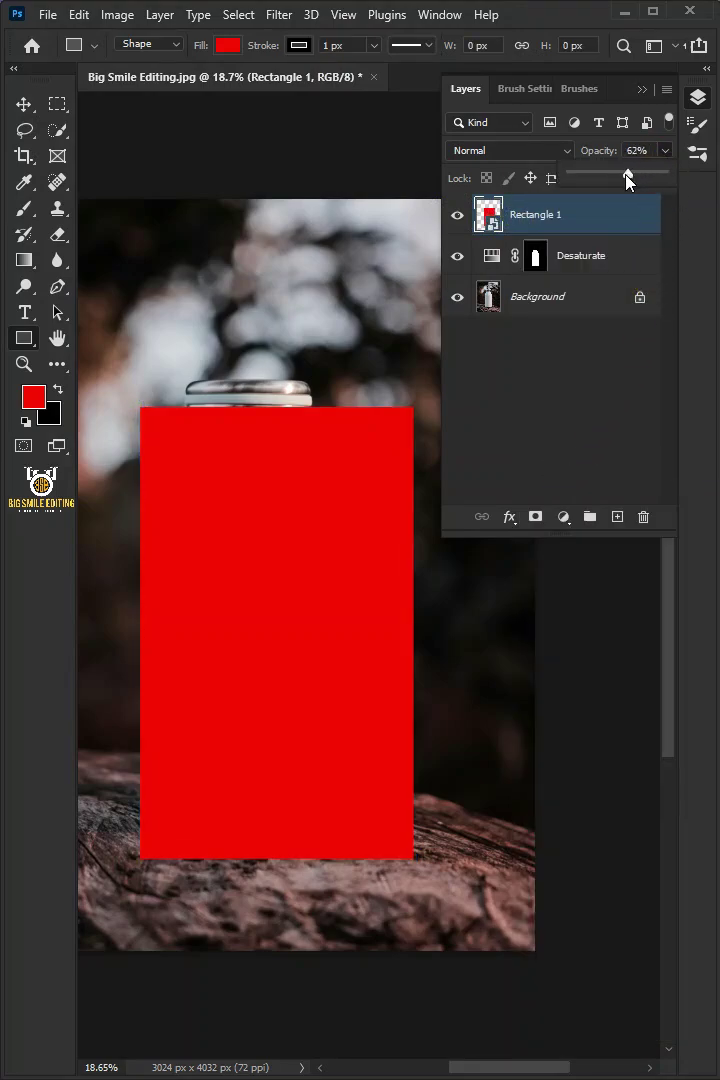
drag(615, 177, 618, 177)
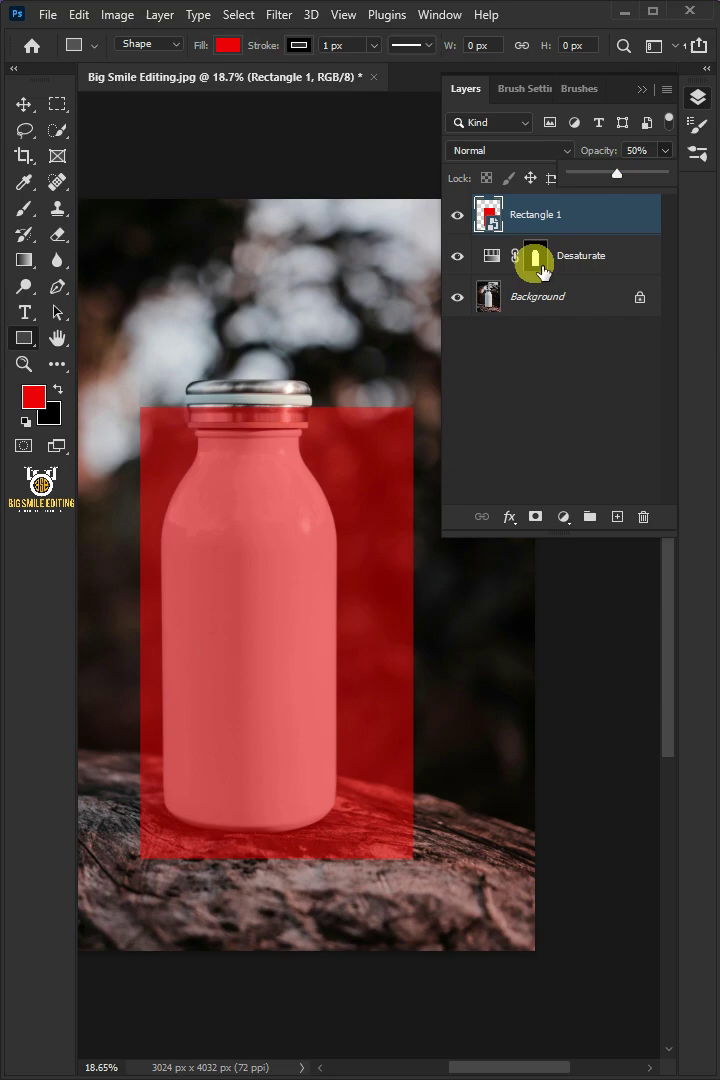
drag(24, 104, 95, 110)
mouse_move(288, 598)
mouse_down()
mouse_move(291, 619)
mouse_move(278, 620)
mouse_move(284, 593)
mouse_move(278, 592)
mouse_up()
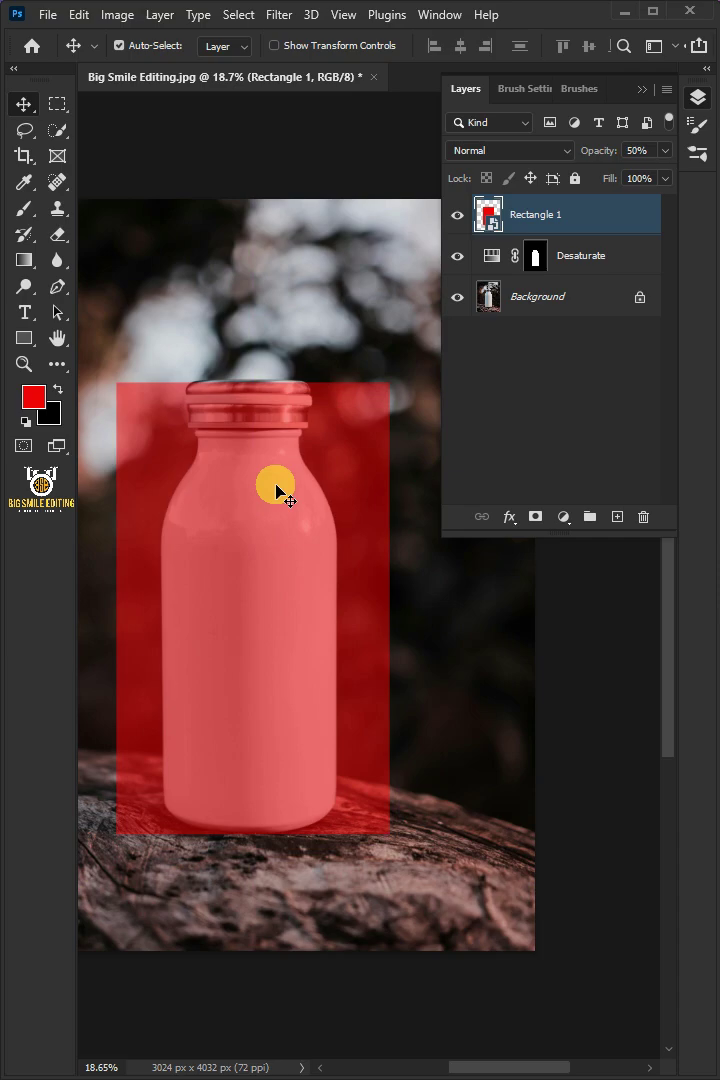
Put Rectangle 1 into Warp transform mode
key(ctrl)
key(ctrl+t)
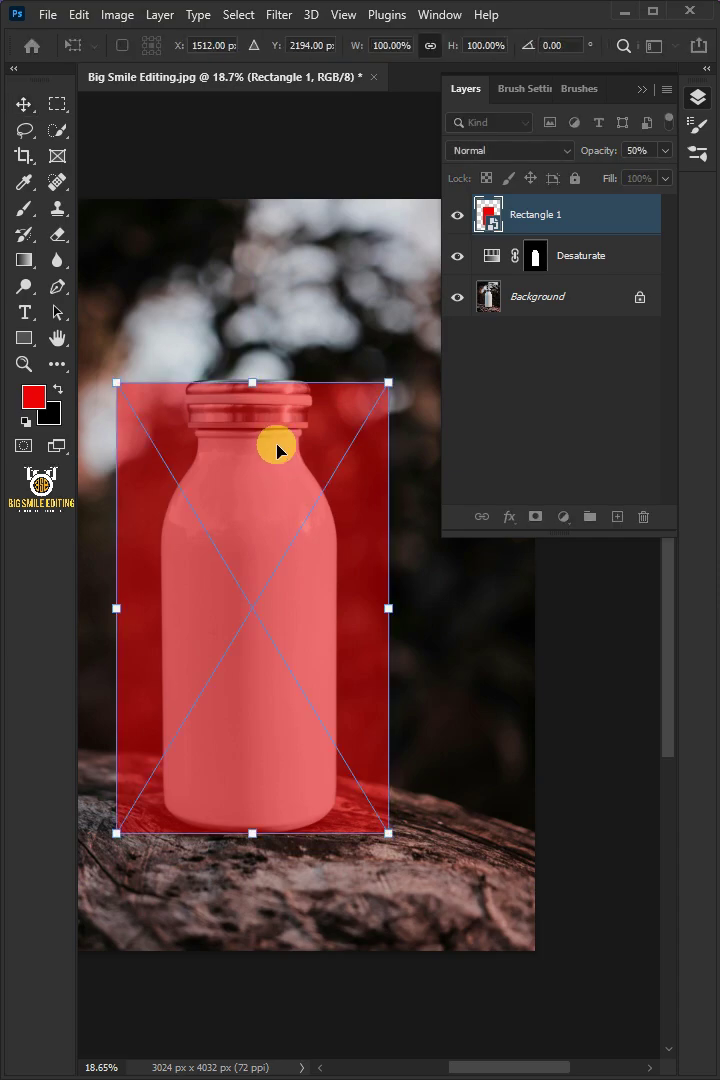
right_click(204, 431)
click(248, 643)
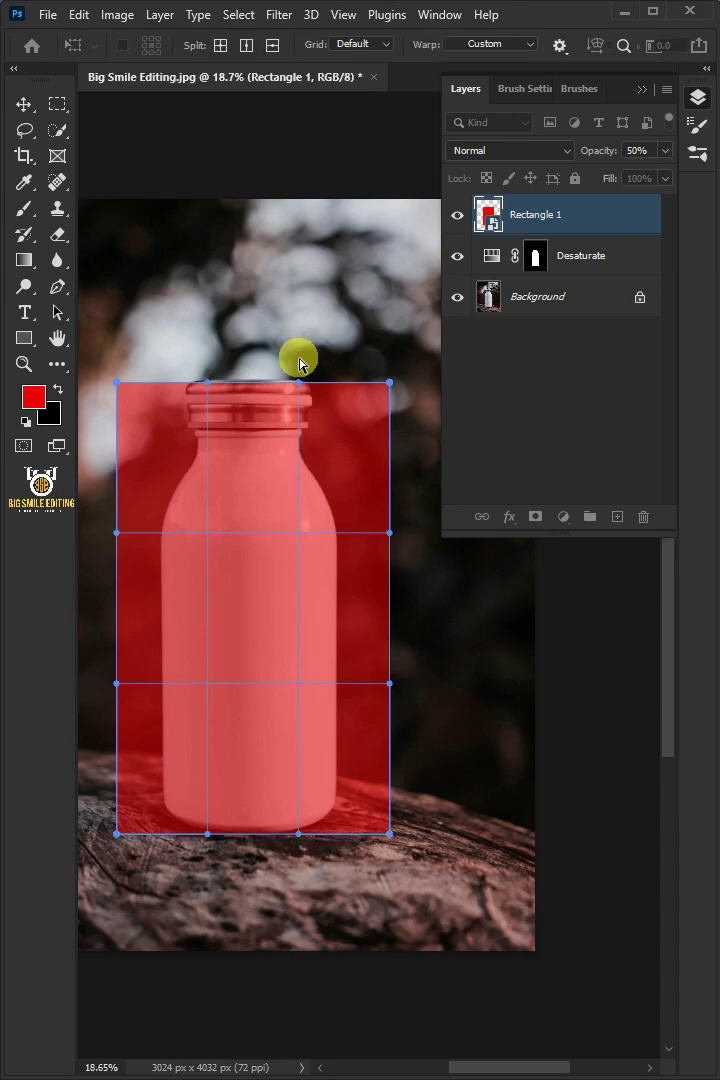
Show rulers and add guides at the bottle and neck edges, its top and shoulder
key(ctrl+r)
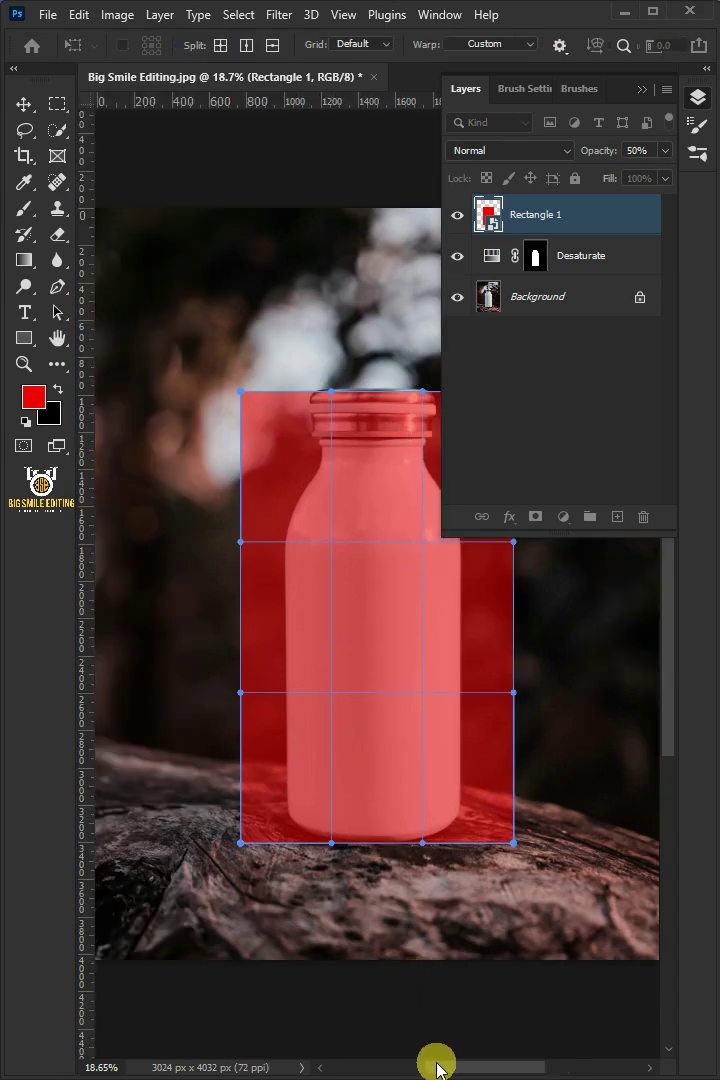
mouse_move(440, 1068)
mouse_down()
mouse_move(462, 1068)
mouse_move(452, 1072)
mouse_up()
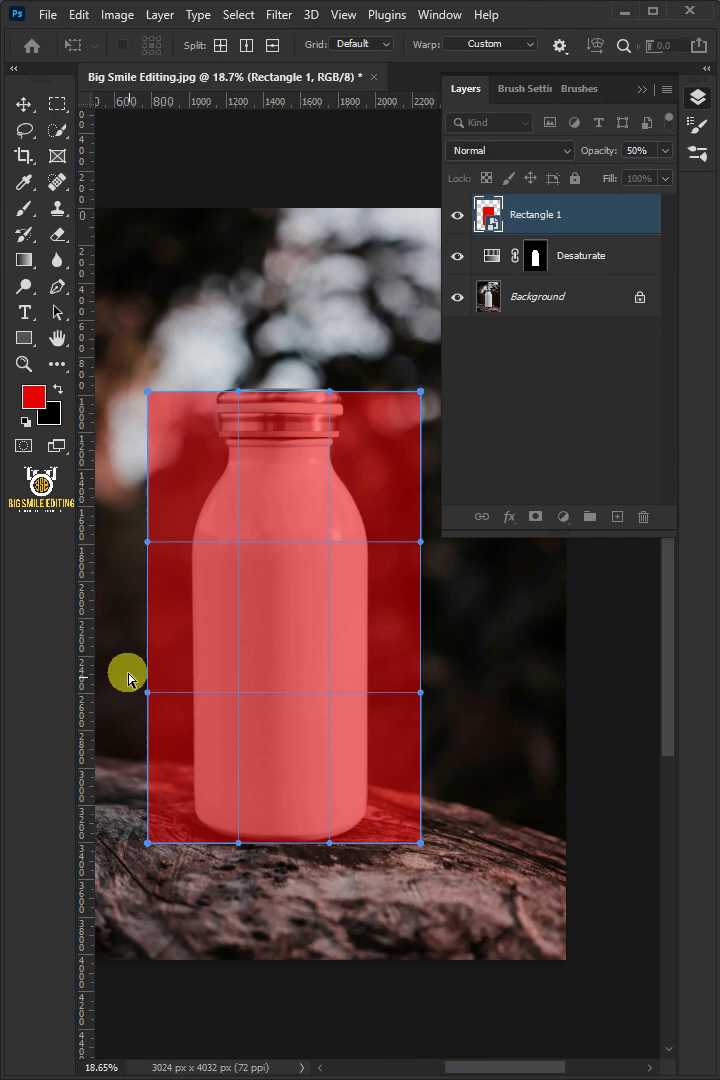
drag(83, 485, 190, 797)
drag(91, 691, 368, 866)
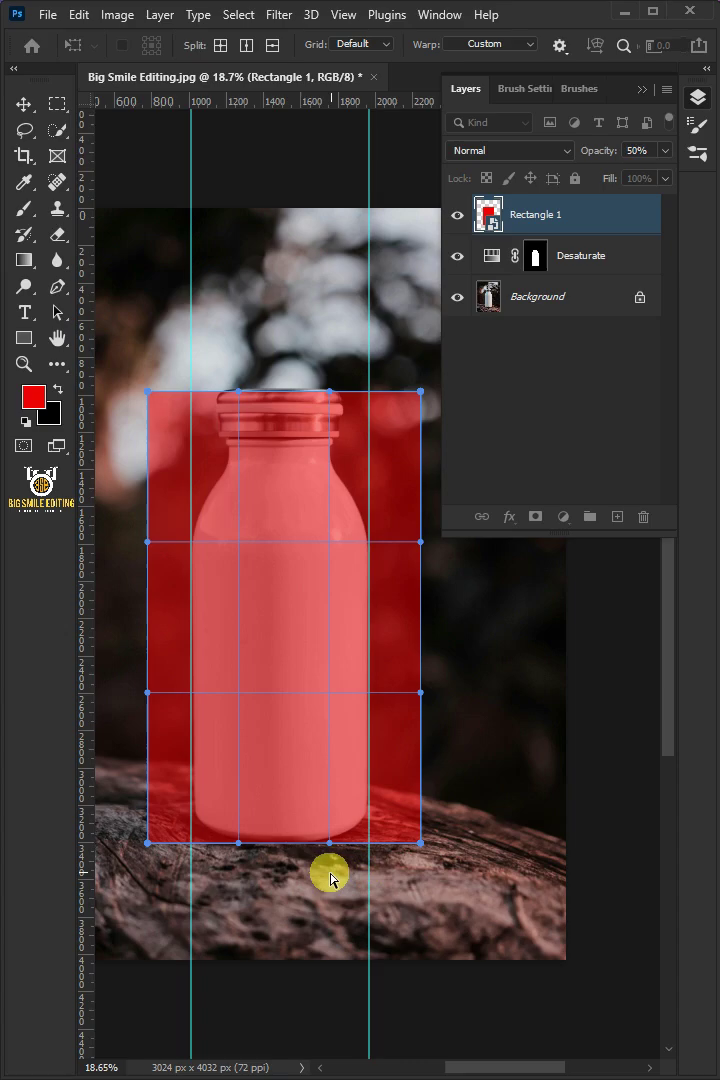
drag(90, 674, 220, 810)
drag(90, 590, 338, 825)
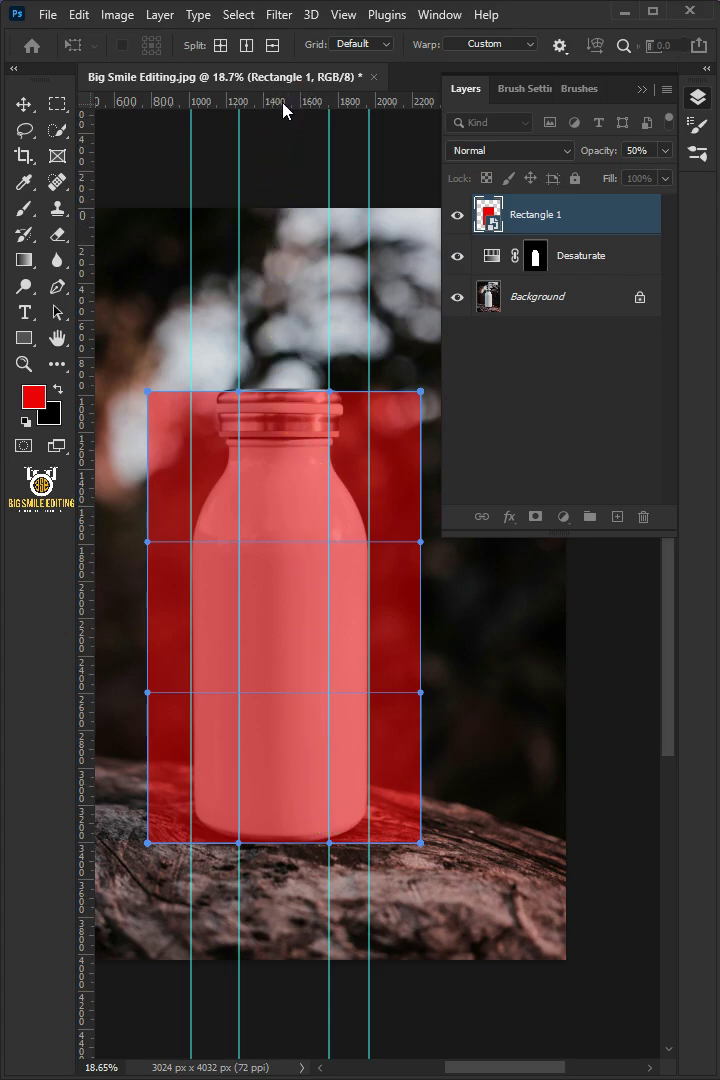
drag(284, 102, 309, 398)
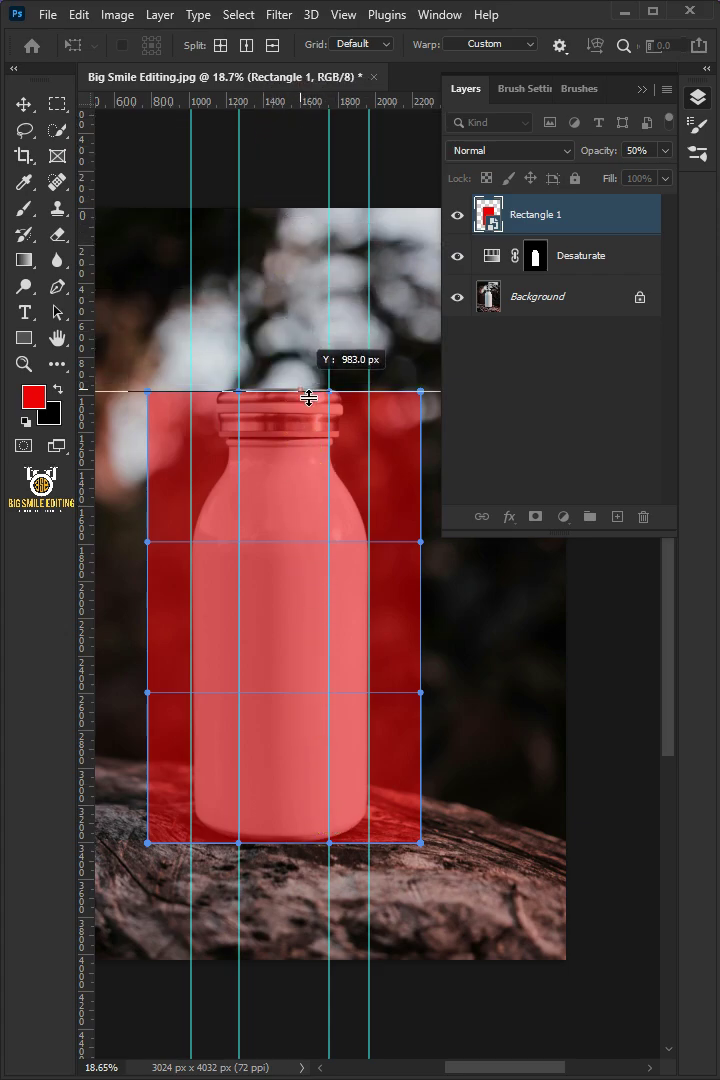
drag(300, 100, 333, 851)
Snap the warp corners onto the guides and bend the right edge along the bottle outline
scroll(139, 410, up, 5)
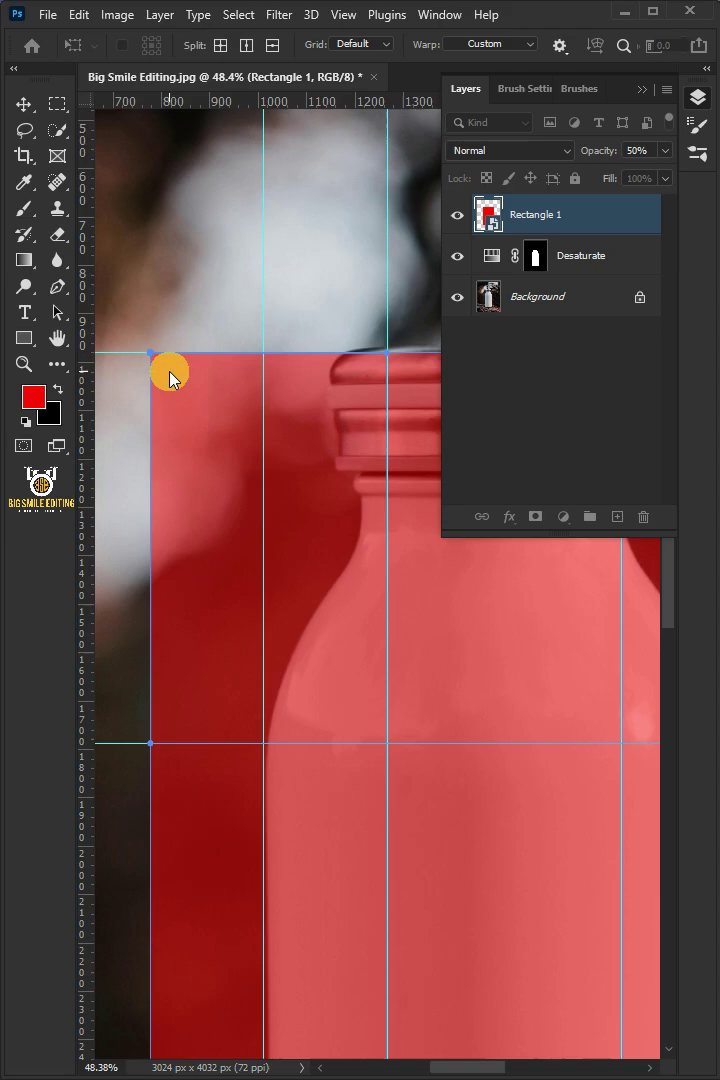
drag(170, 376, 263, 355)
drag(462, 602, 381, 706)
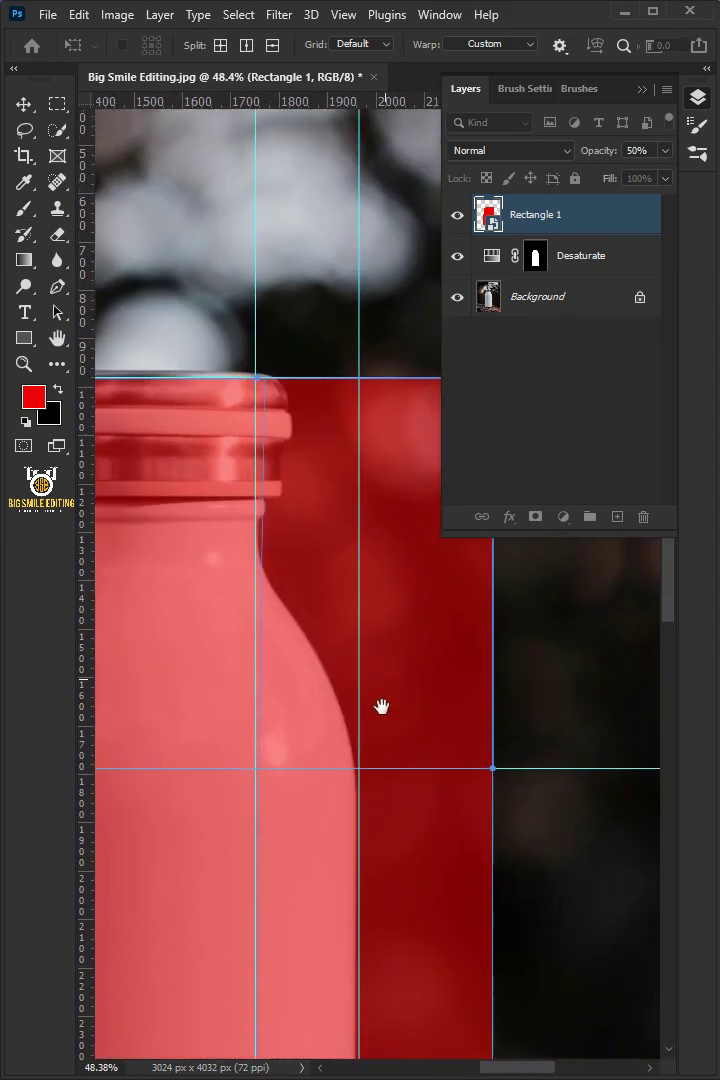
drag(449, 477, 361, 520)
drag(402, 421, 271, 422)
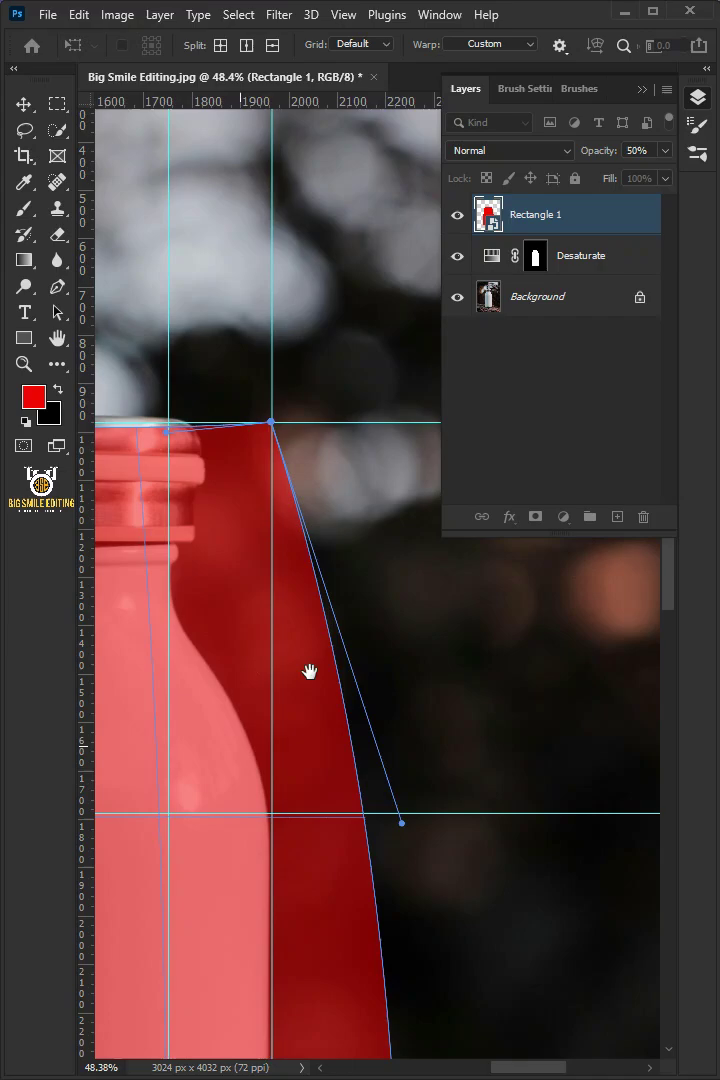
scroll(309, 671, down, 10)
drag(430, 790, 441, 804)
scroll(260, 848, left, 8)
drag(260, 848, 352, 804)
scroll(276, 467, up, 10)
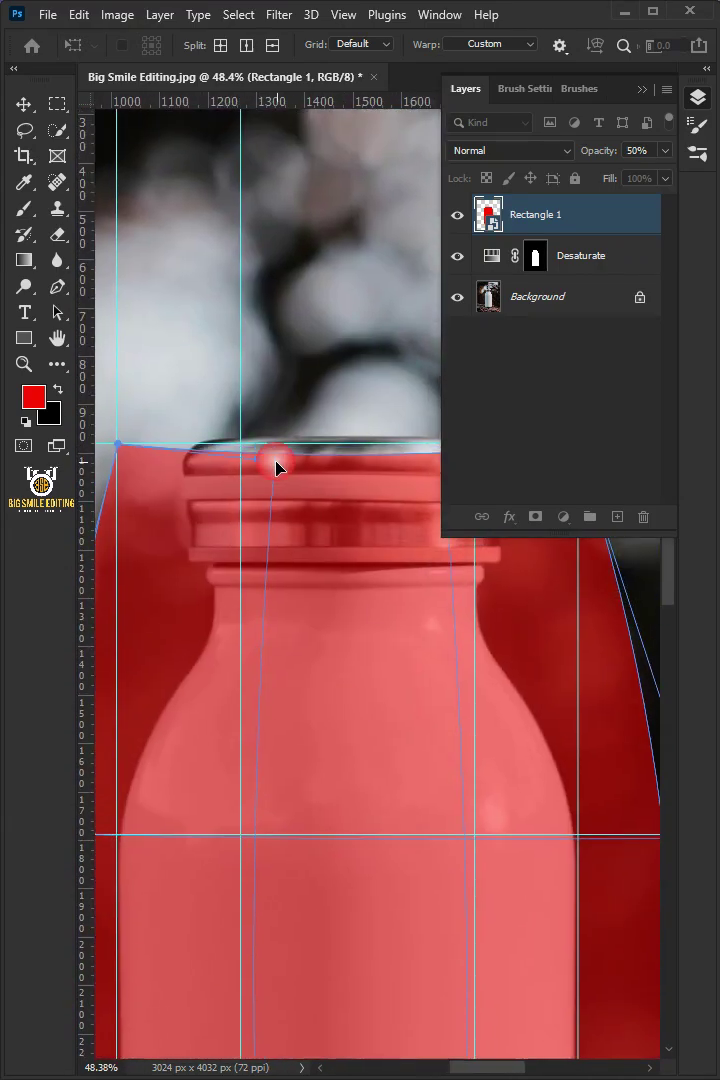
drag(276, 467, 245, 594)
scroll(373, 513, right, 3)
scroll(491, 691, down, 4)
scroll(491, 691, left, 5)
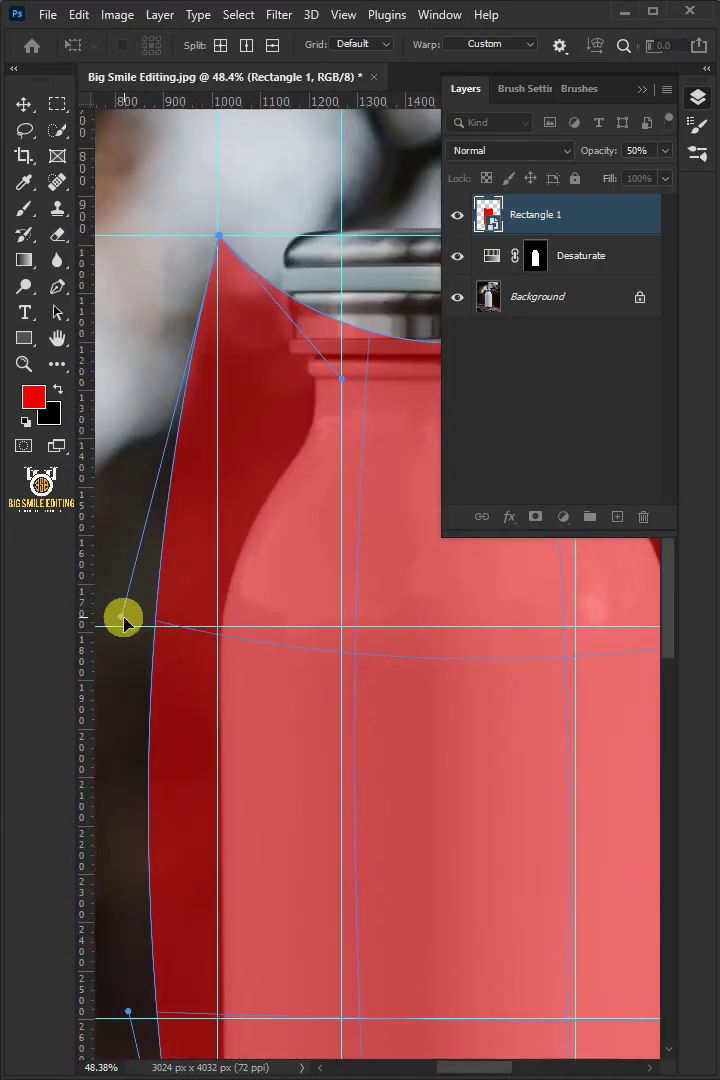
scroll(243, 766, right, 5)
Curve the rectangle's bottom edge to match the bottle base and commit the warp
drag(465, 645, 344, 645)
scroll(397, 549, down, 4)
scroll(397, 549, left, 2)
drag(638, 730, 463, 709)
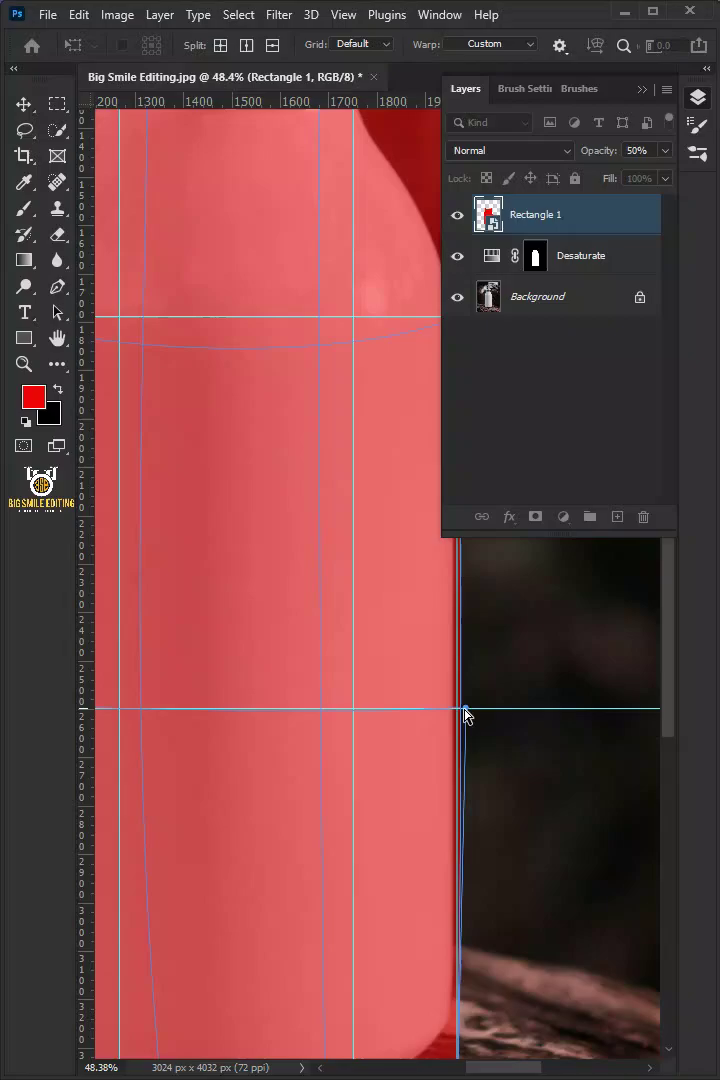
scroll(465, 713, left, 5)
drag(241, 665, 329, 676)
scroll(523, 807, down, 5)
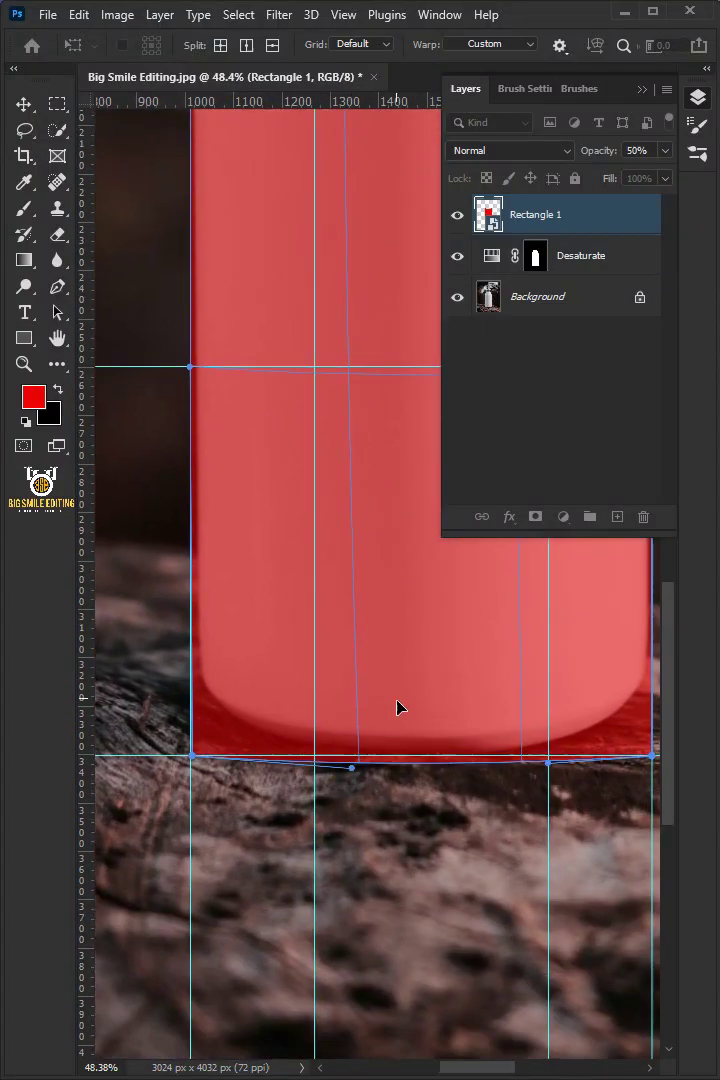
drag(397, 703, 342, 824)
scroll(342, 824, right, 2)
mouse_move(459, 832)
mouse_down()
mouse_move(458, 861)
mouse_move(461, 841)
mouse_up()
scroll(349, 715, up, 3)
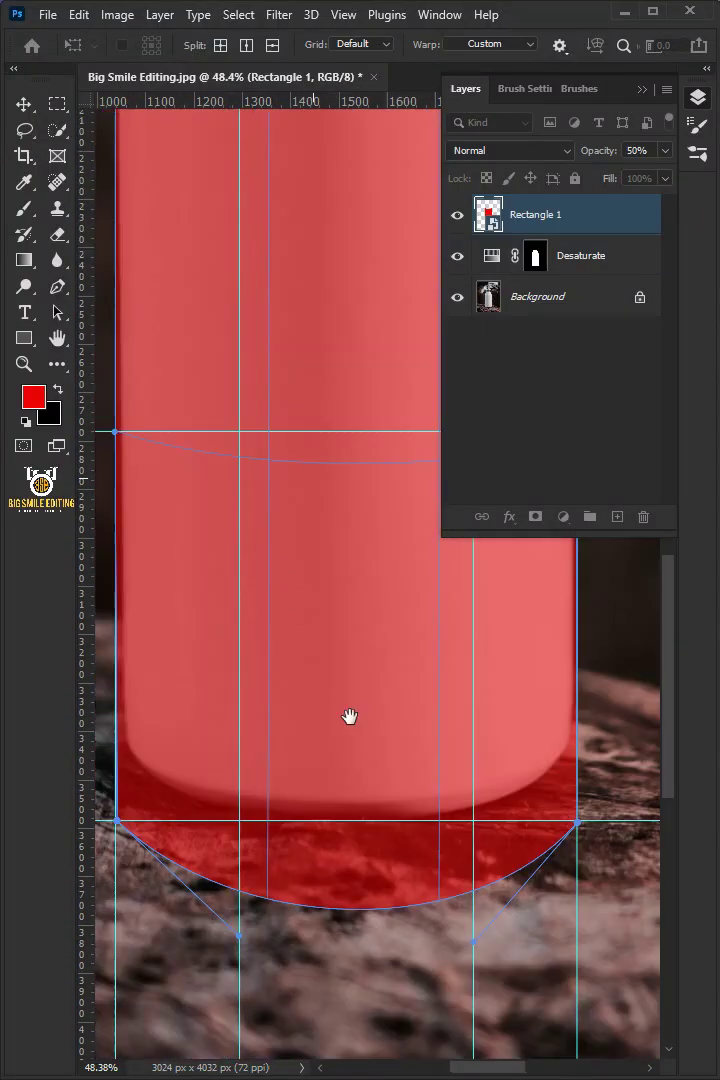
scroll(330, 445, up, 8)
scroll(311, 465, down, 4)
scroll(361, 497, up, 1)
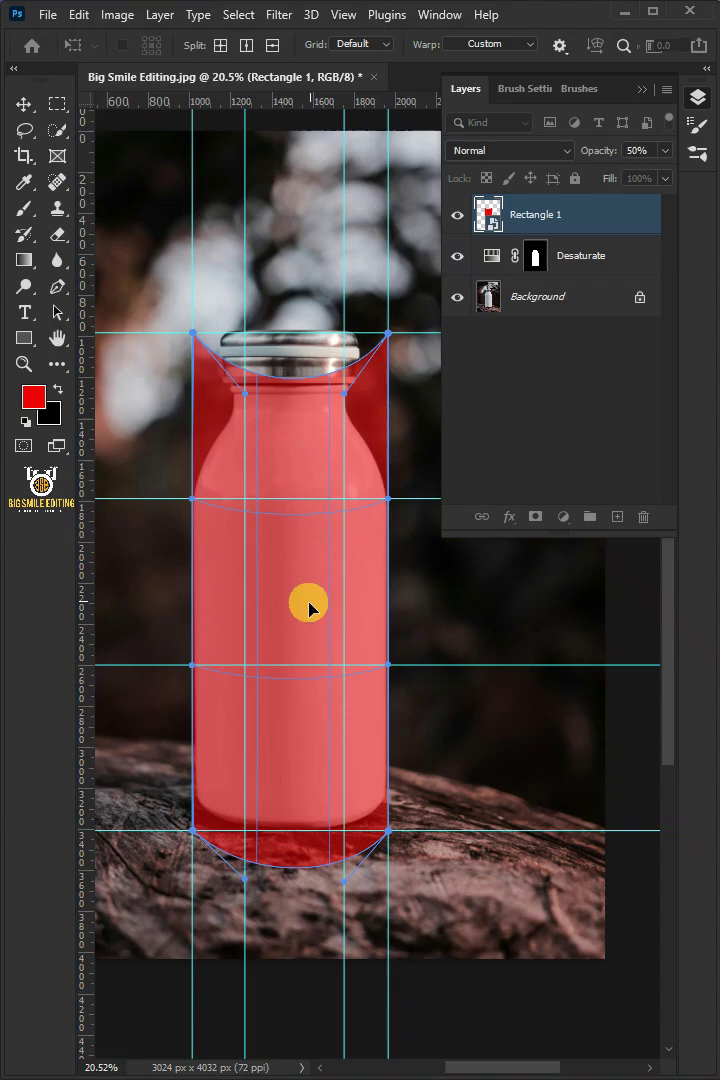
scroll(309, 607, up, 2)
double_click(291, 531)
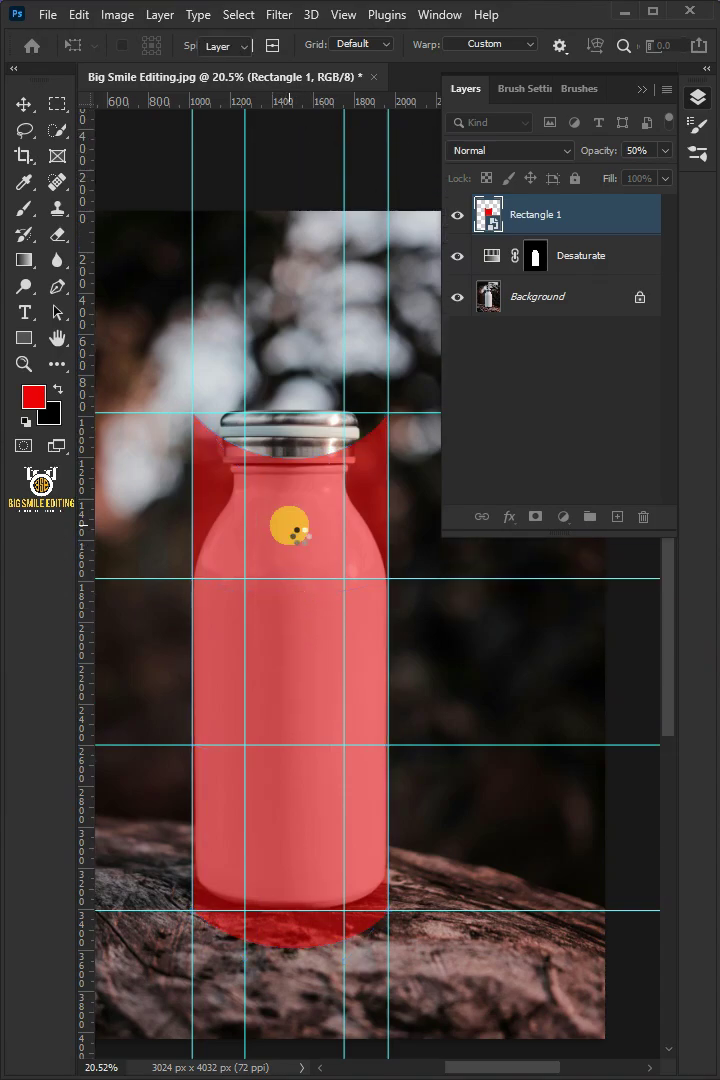
scroll(313, 669, up, 2)
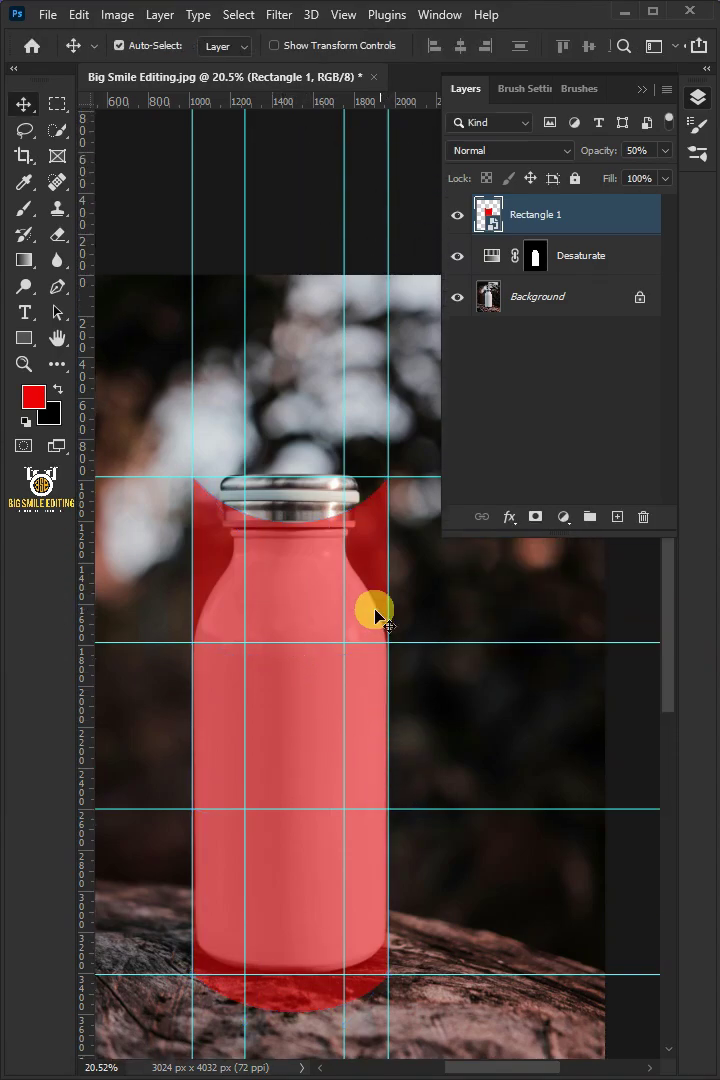
Clear all guides, set Rectangle 1 to 100% opacity, and copy the Desaturate mask onto it
click(343, 14)
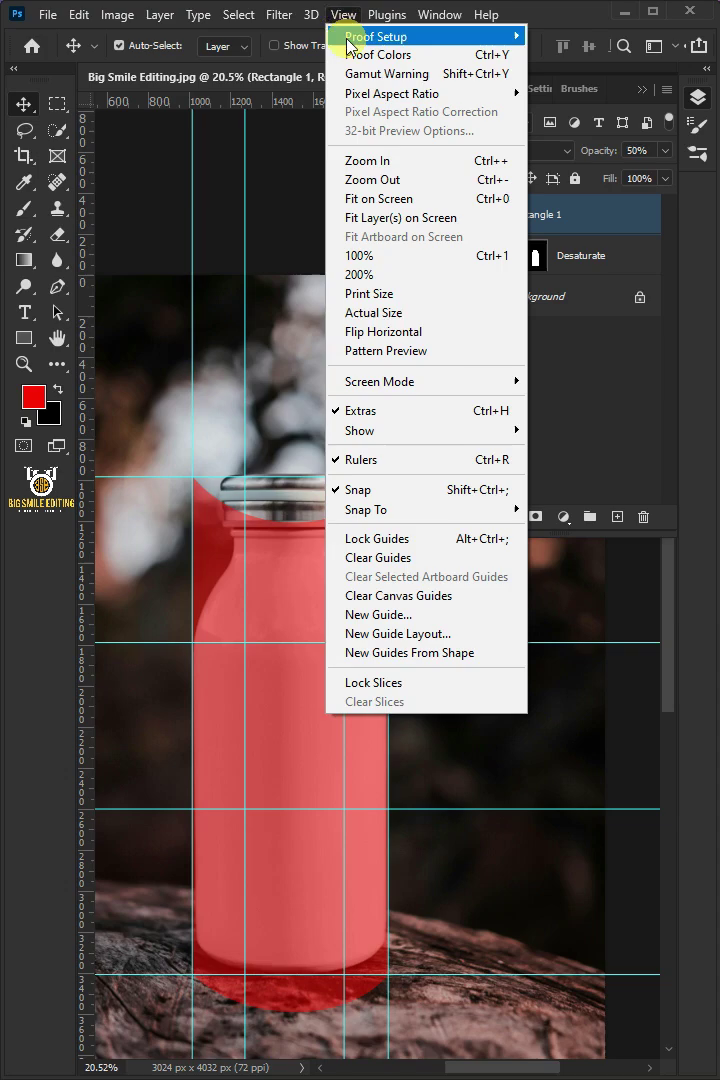
click(376, 558)
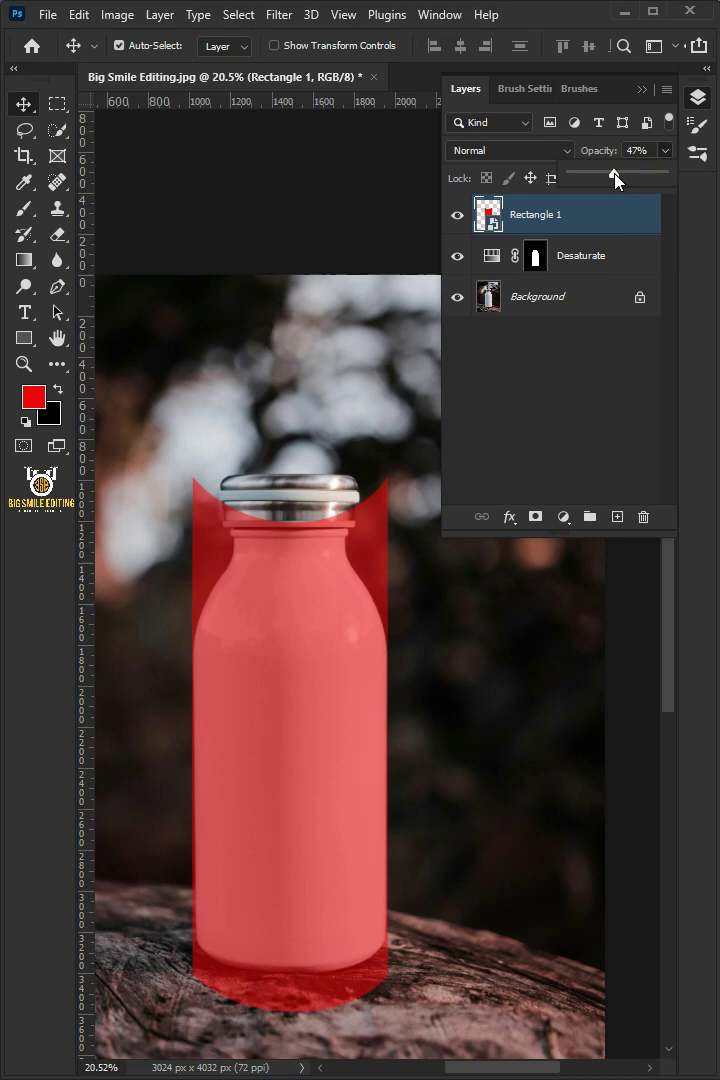
drag(661, 177, 666, 177)
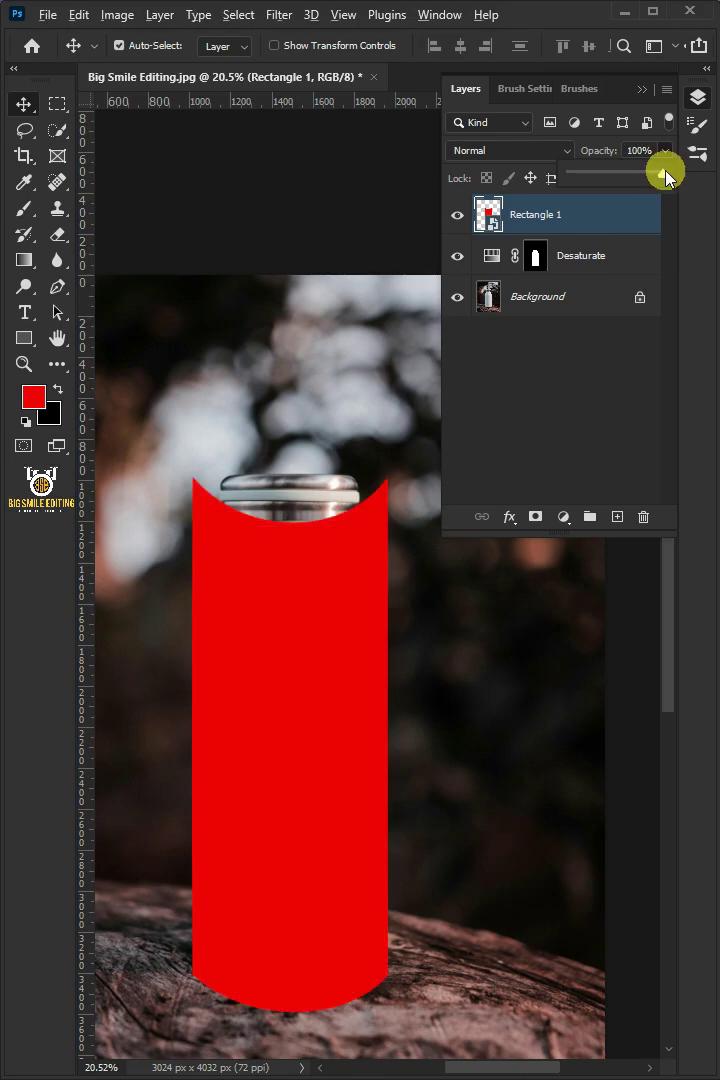
drag(545, 262, 533, 213)
Set Rectangle 1's blend mode to Multiply and rename the layer 'Bottle Body'
click(470, 150)
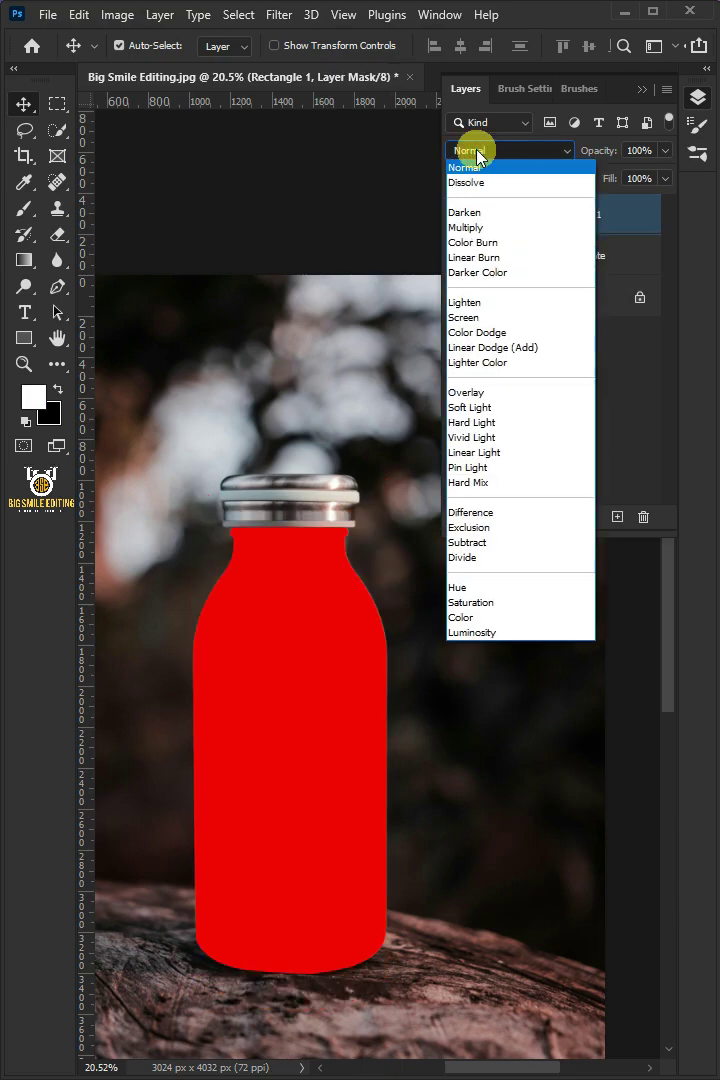
click(460, 228)
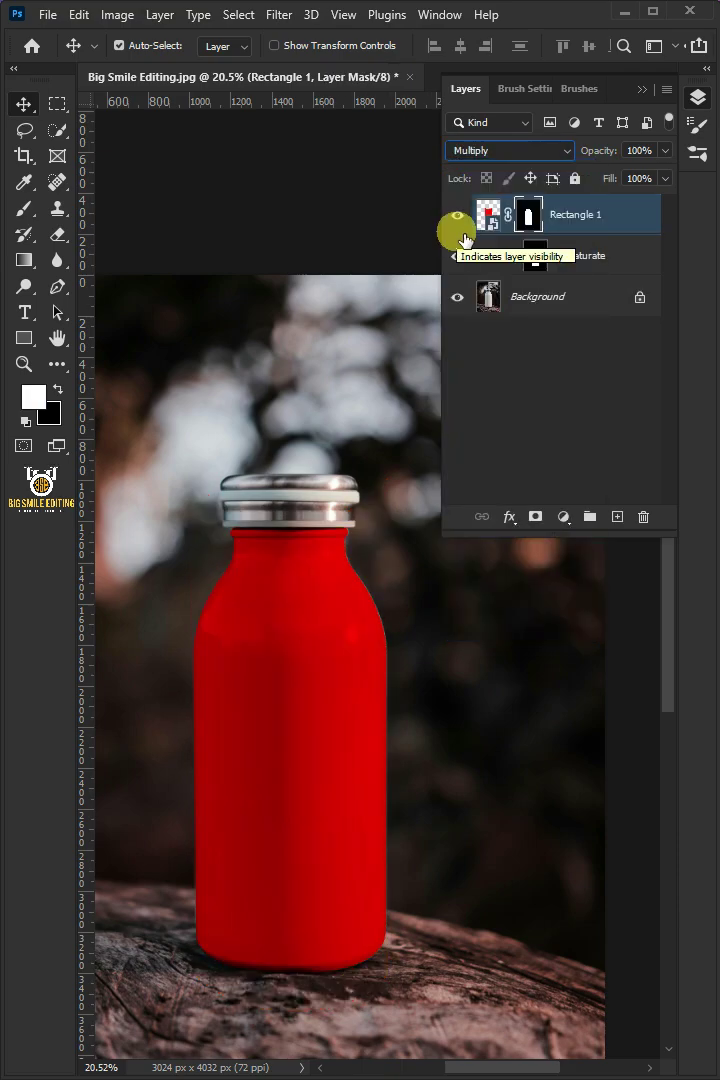
double_click(590, 216)
text(Bottle Body)
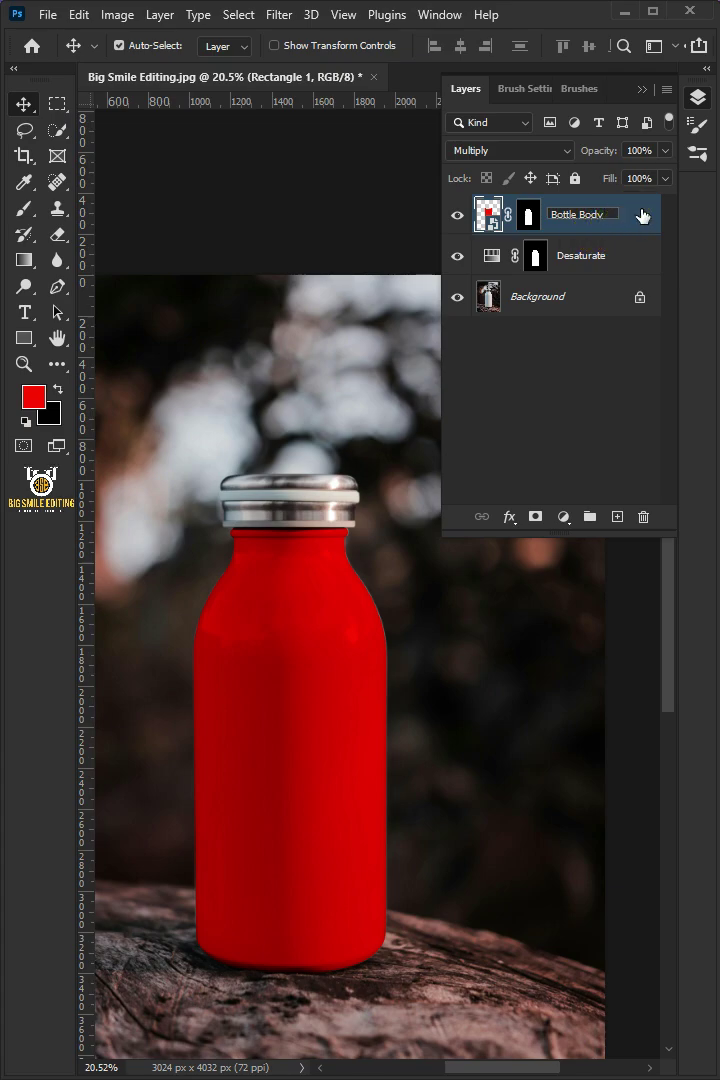
click(641, 215)
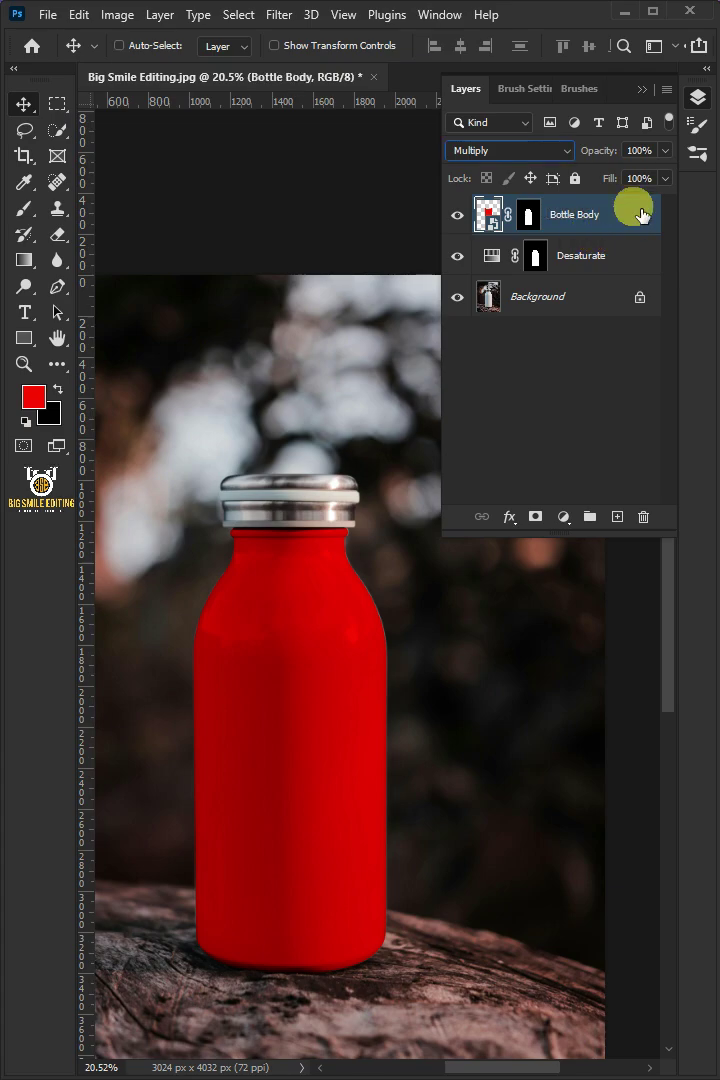
drag(650, 236, 540, 220)
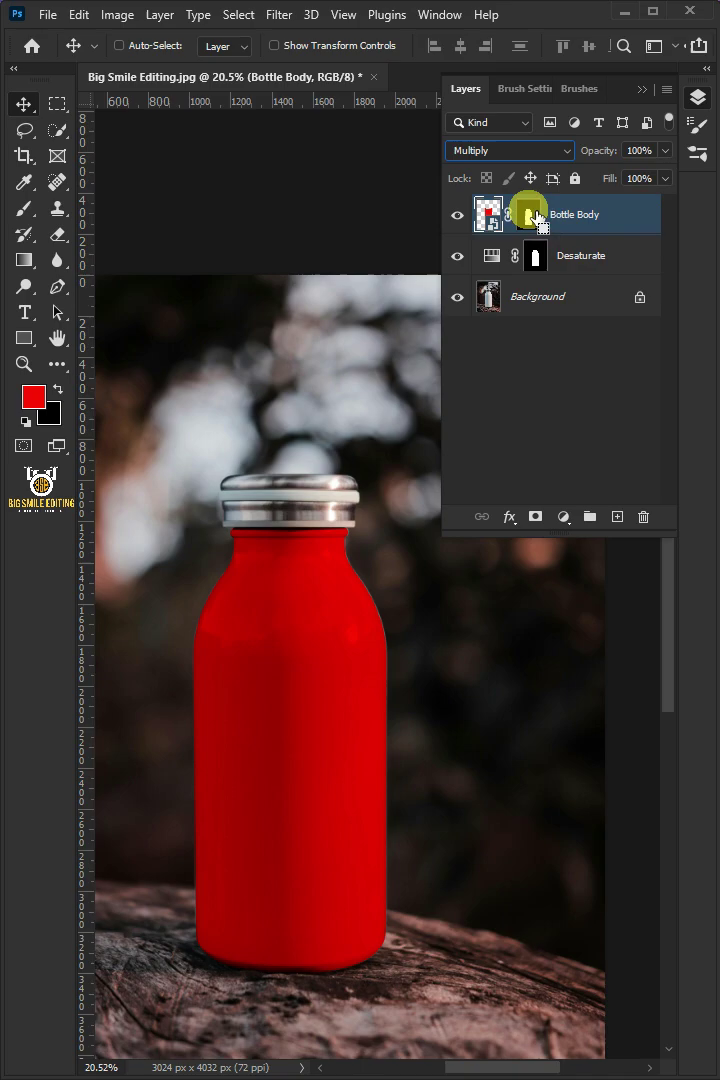
Load the bottle mask as a selection and add a Curves adjustment above Desaturate
ctrl+click(533, 216)
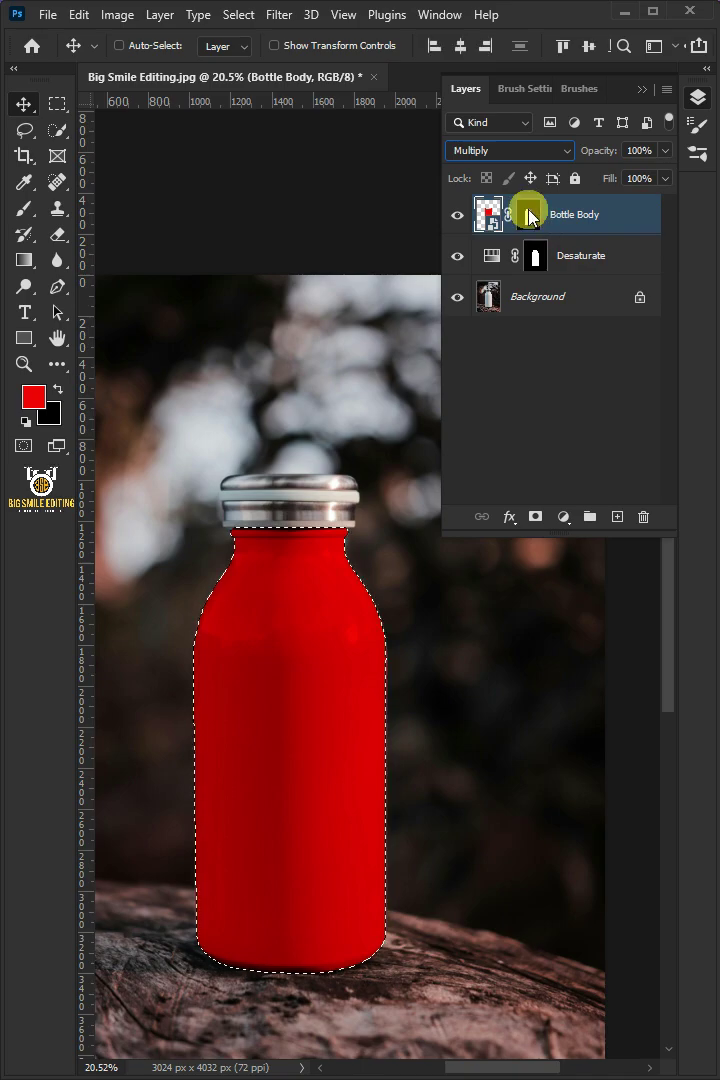
click(603, 268)
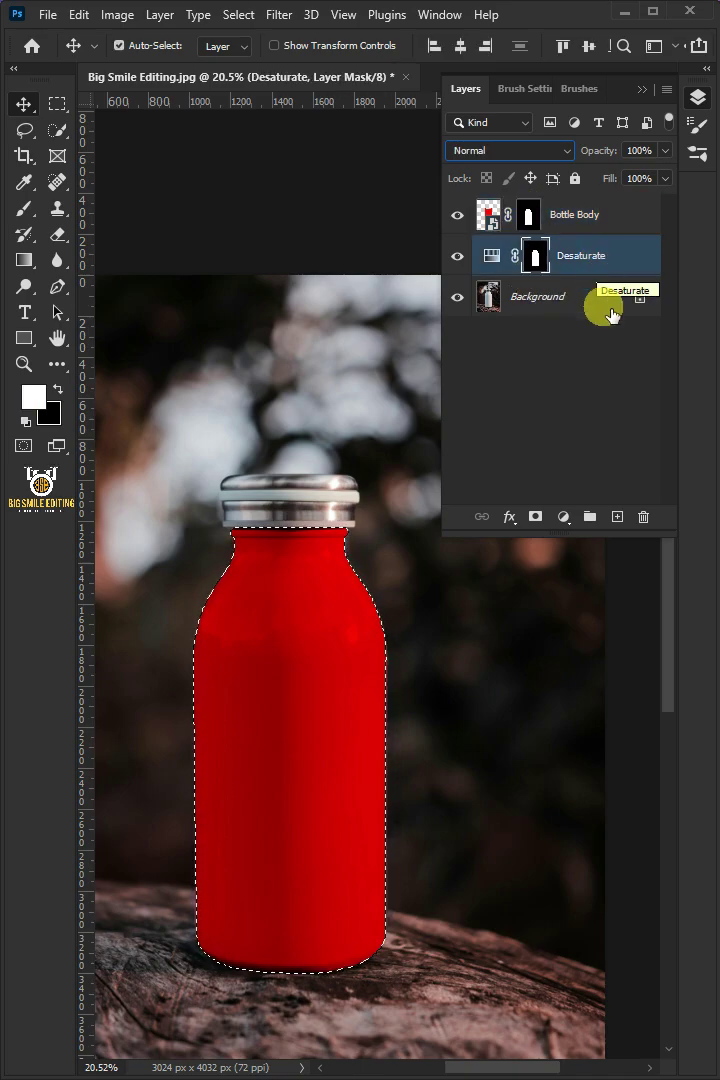
click(563, 516)
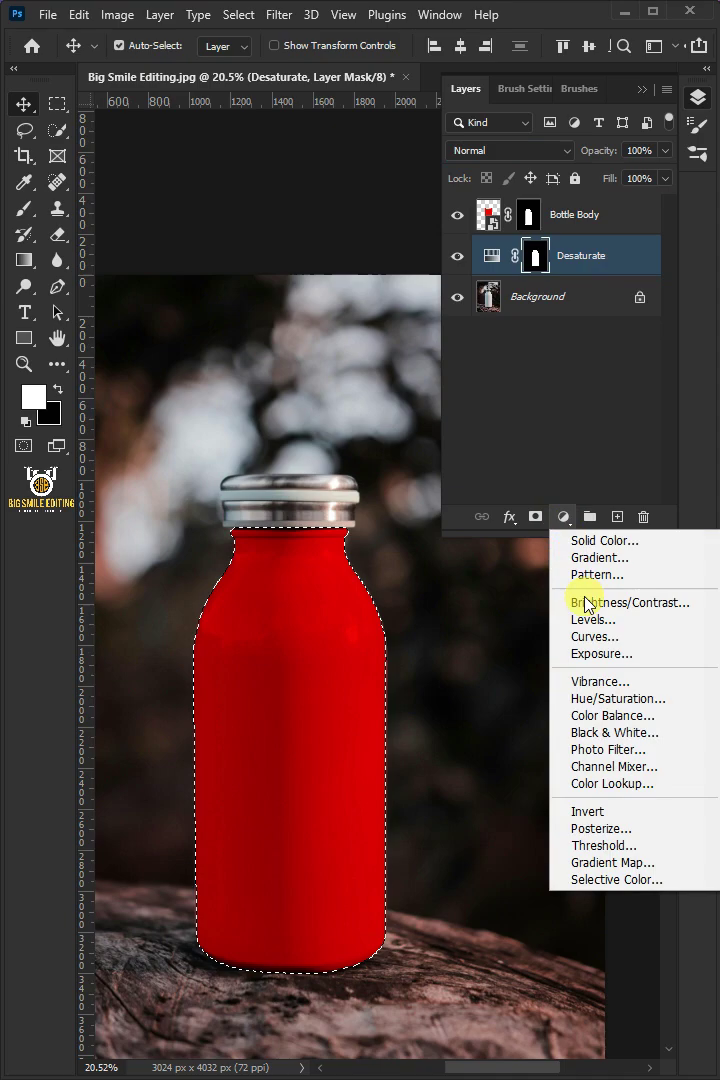
click(585, 637)
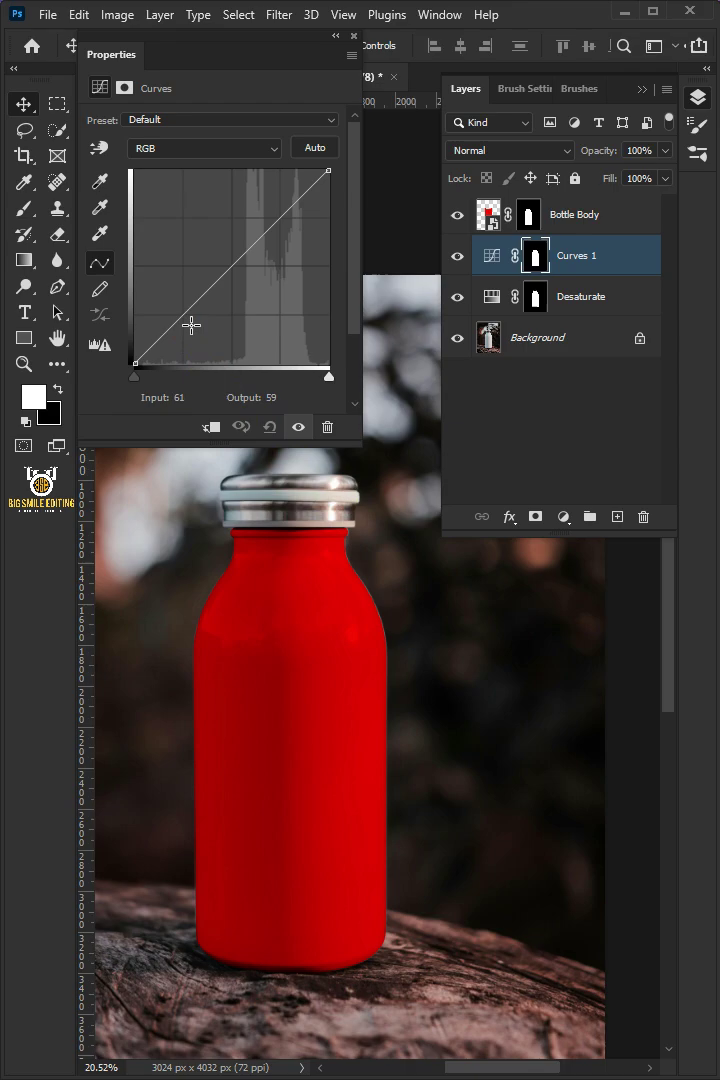
Lift the curve's darker tones while holding the highlights, and rename it 'Lighting Adjustment'
drag(191, 325, 180, 299)
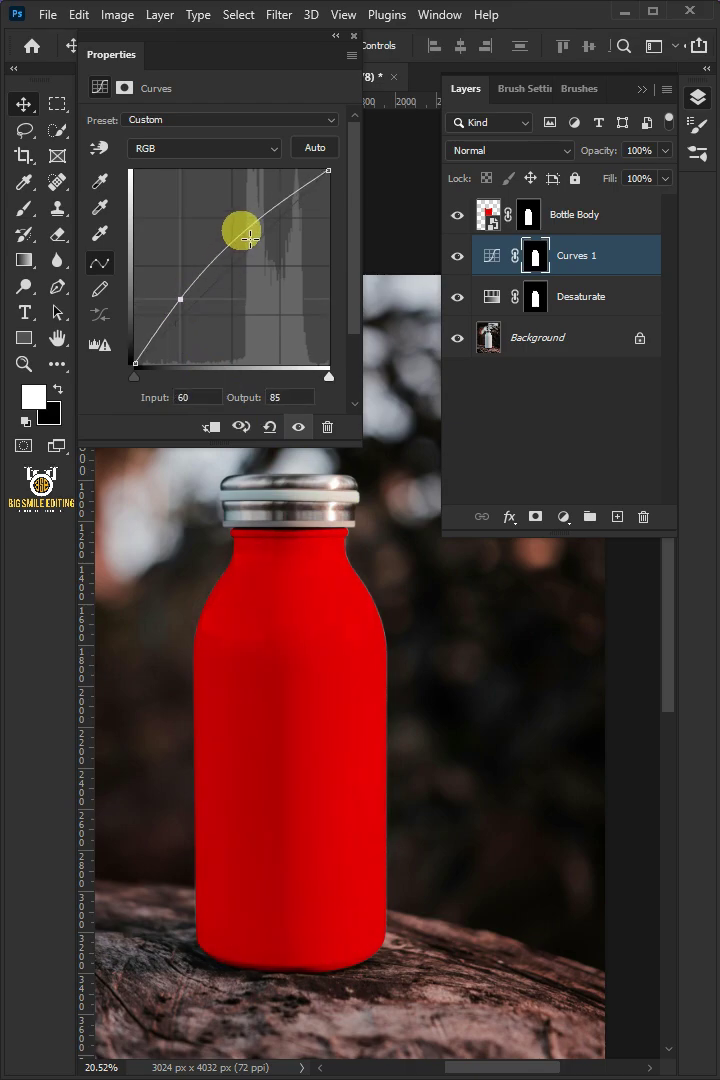
drag(250, 243, 258, 256)
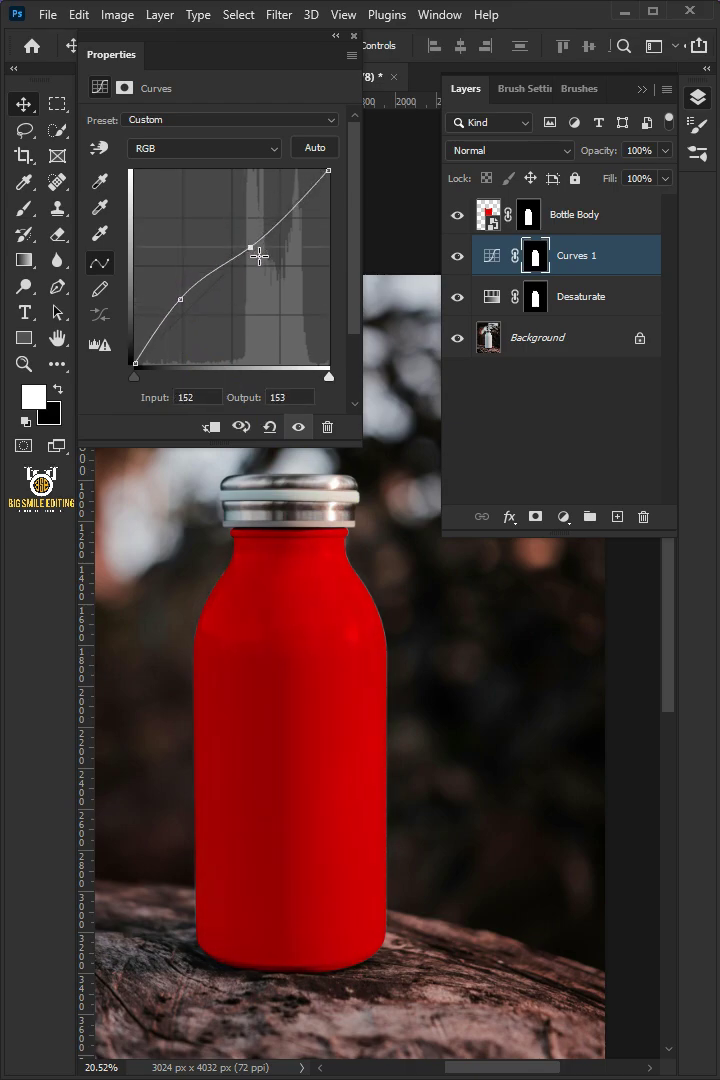
click(352, 36)
double_click(577, 260)
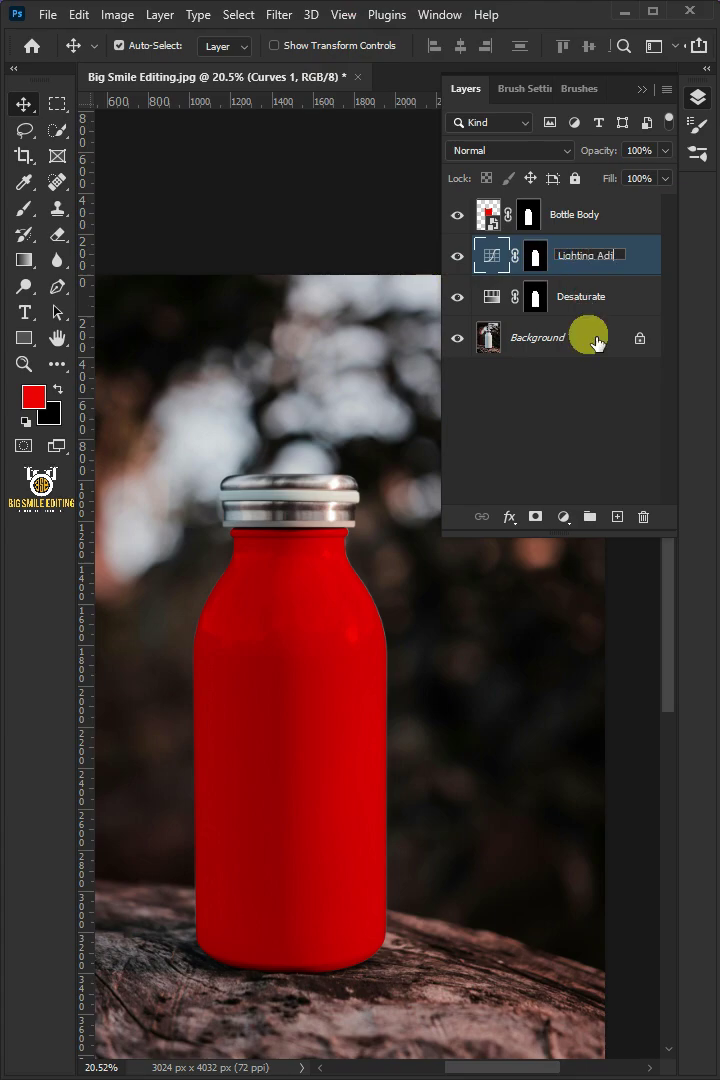
key(Return)
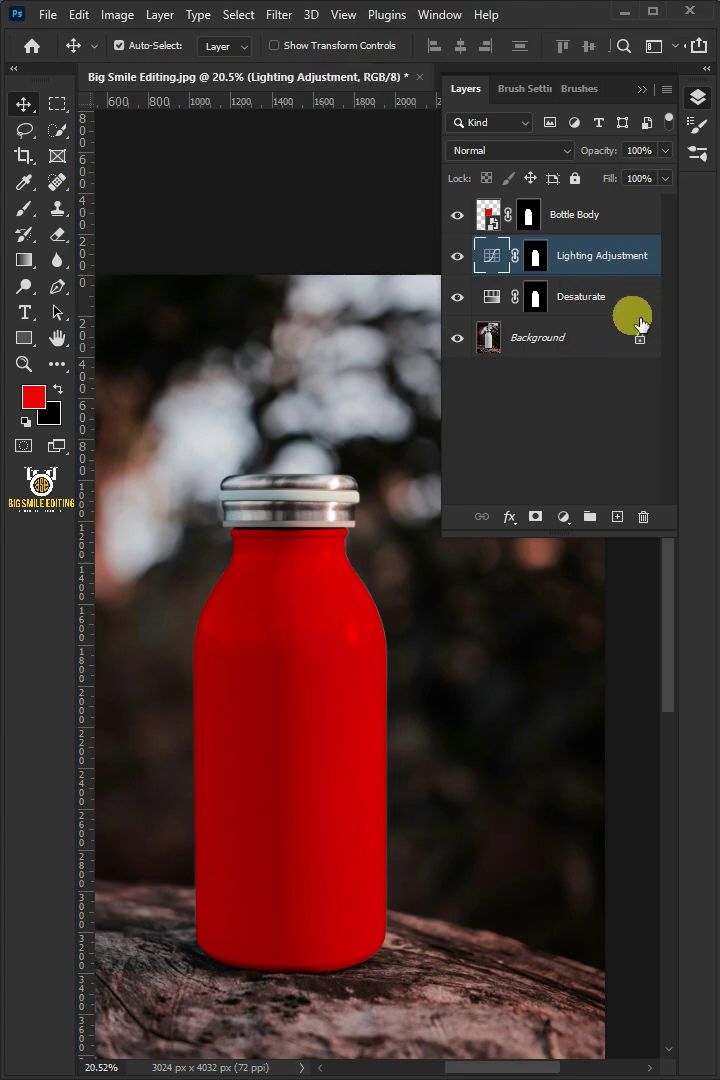
Duplicate the Background layer, move the copy to the top, and convert it to a smart object
click(614, 347)
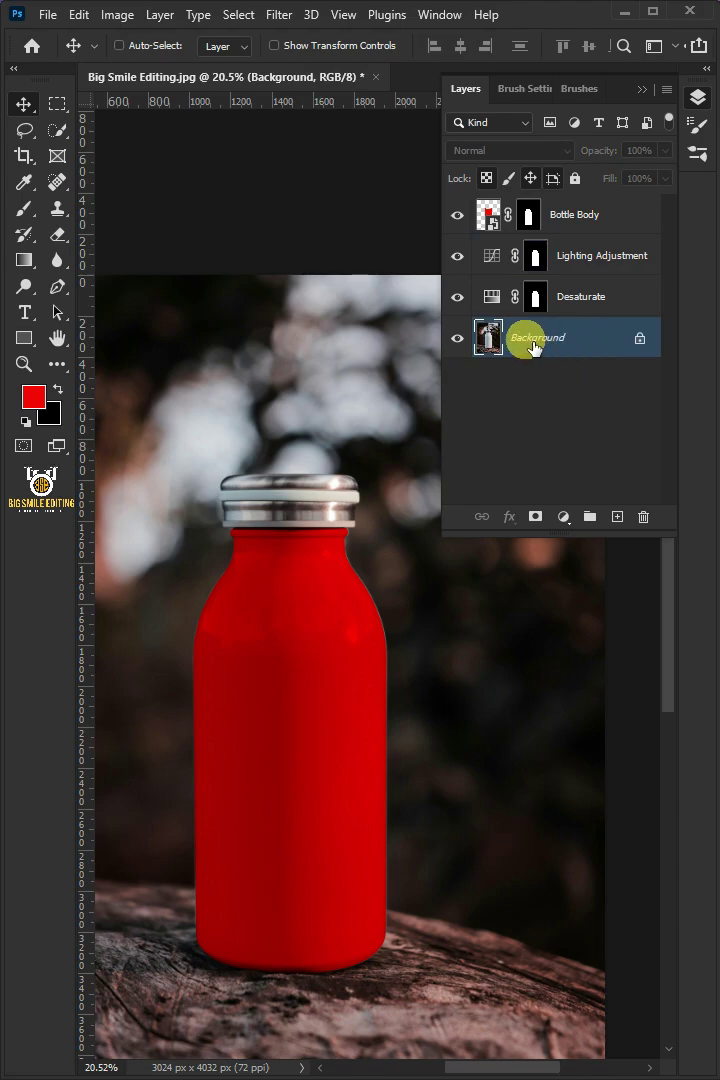
key(ctrl+j)
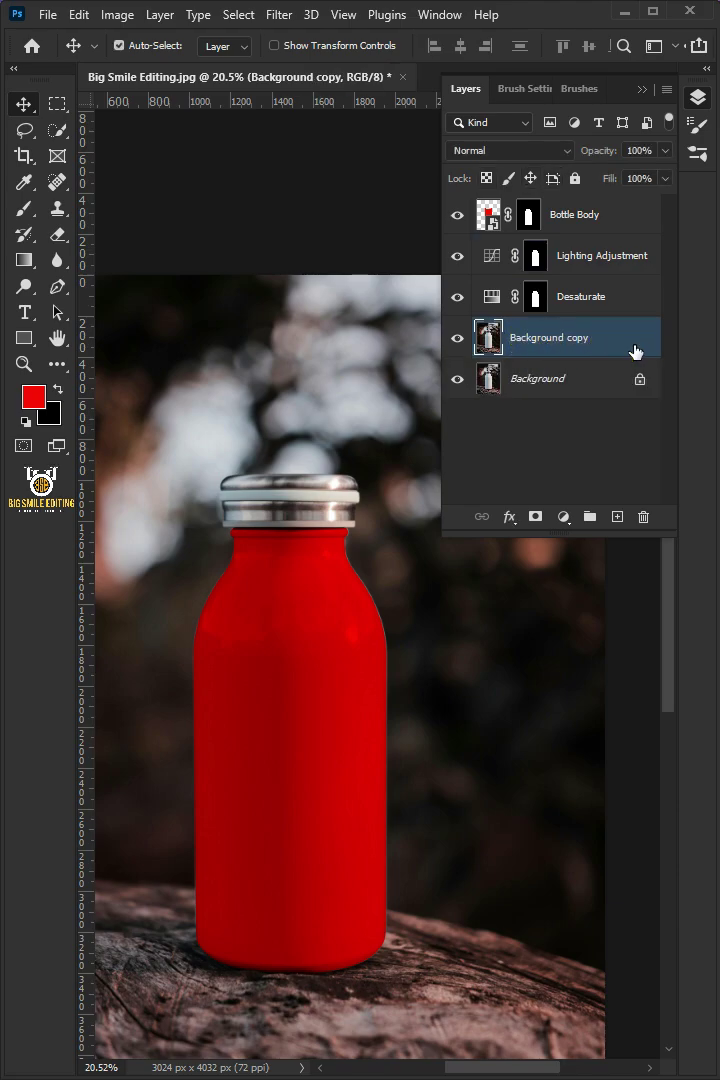
drag(636, 351, 631, 207)
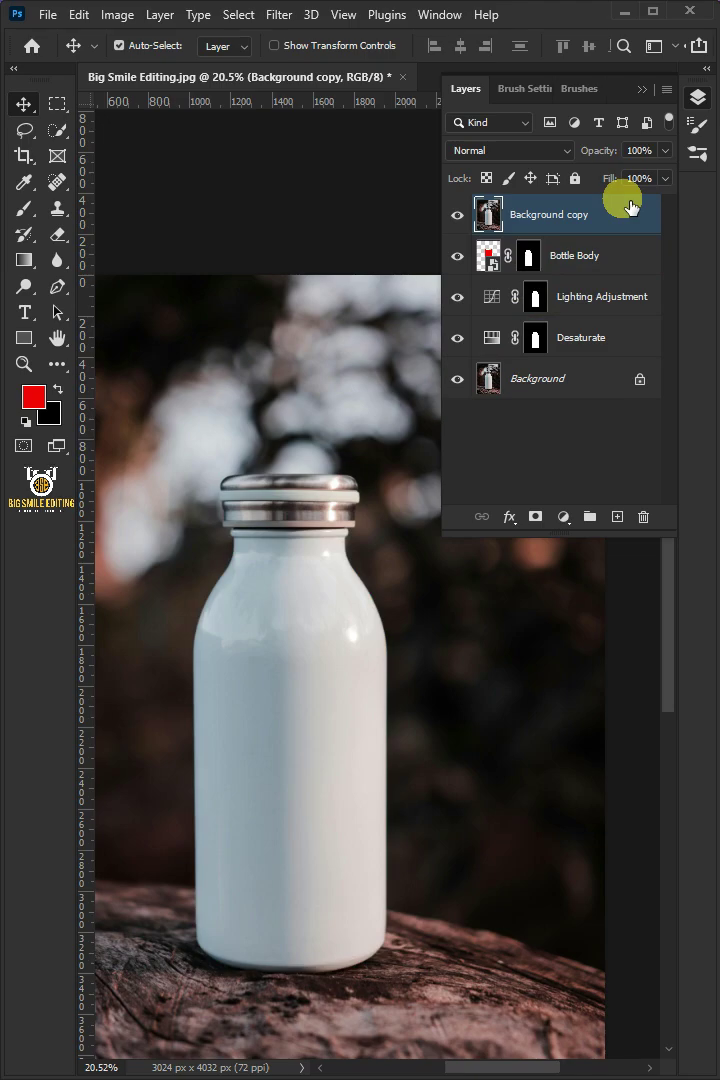
right_click(522, 216)
click(558, 470)
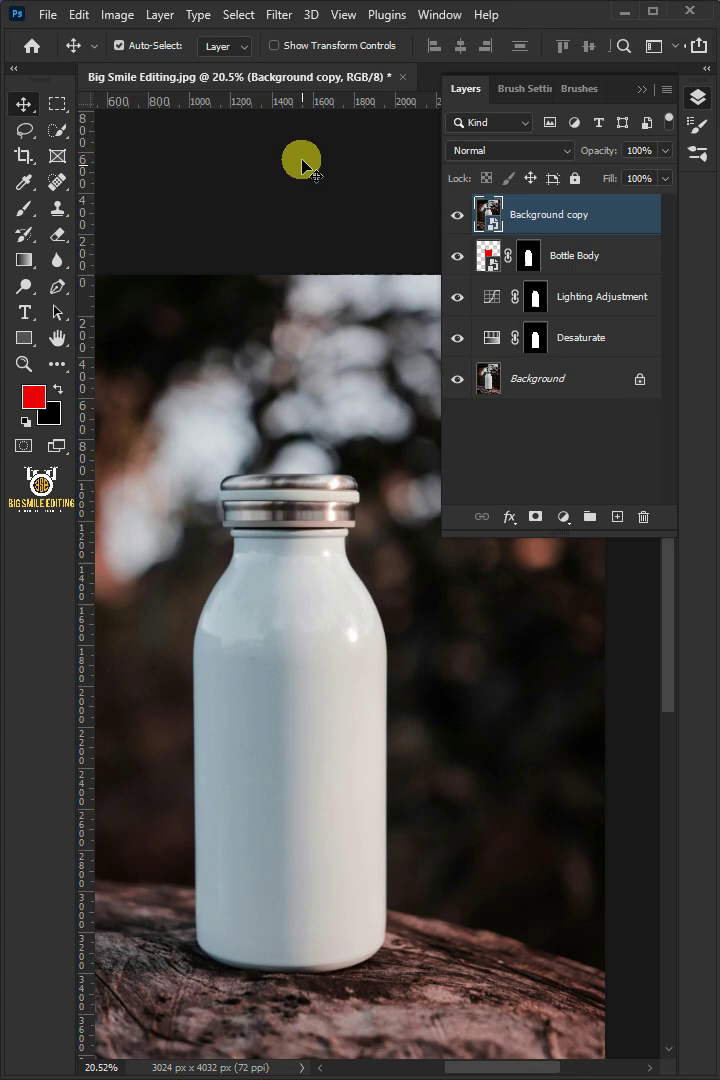
click(279, 15)
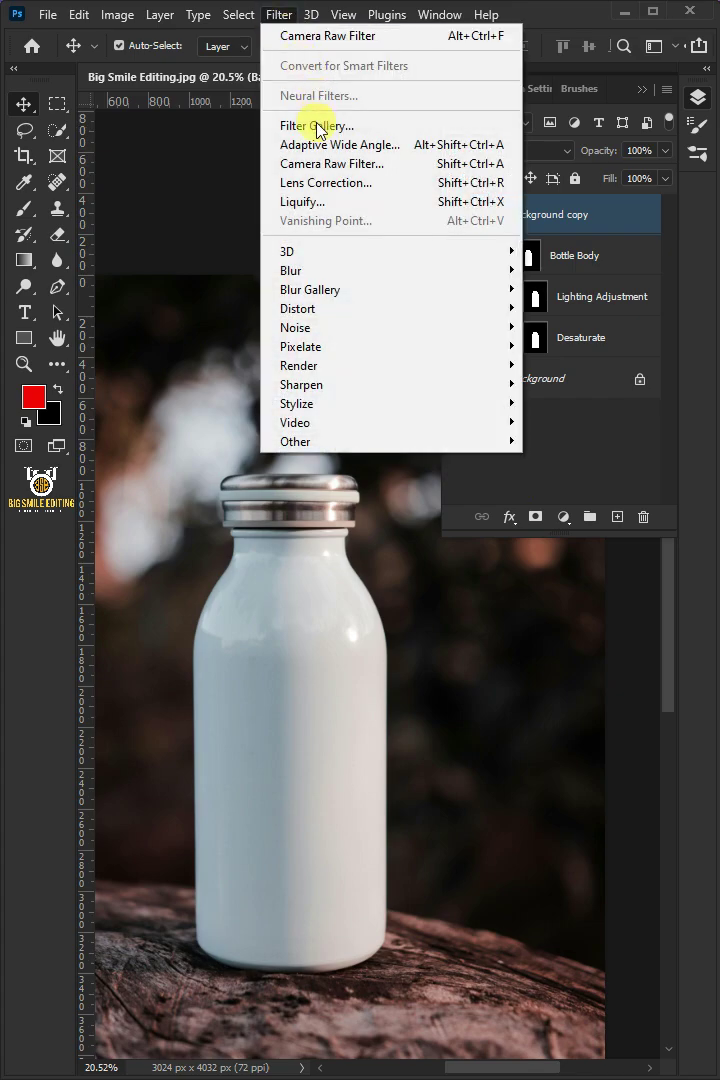
Apply a Camera Raw Filter to Background copy with Exposure -3.30 and Whites +65
click(315, 163)
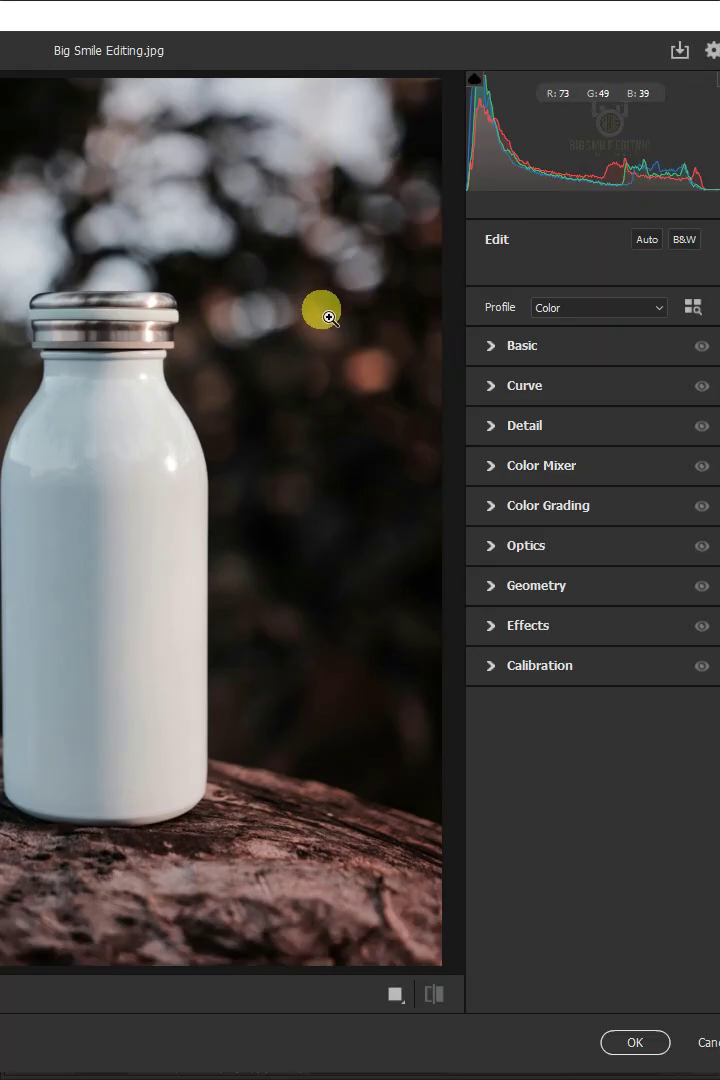
click(492, 345)
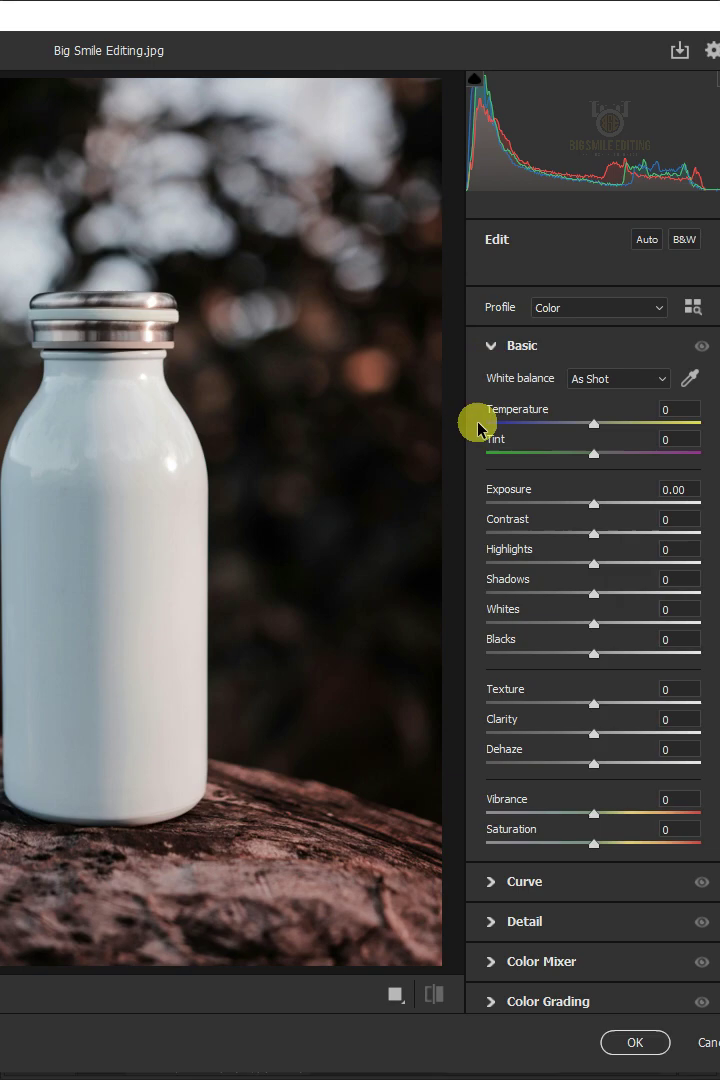
drag(594, 504, 522, 512)
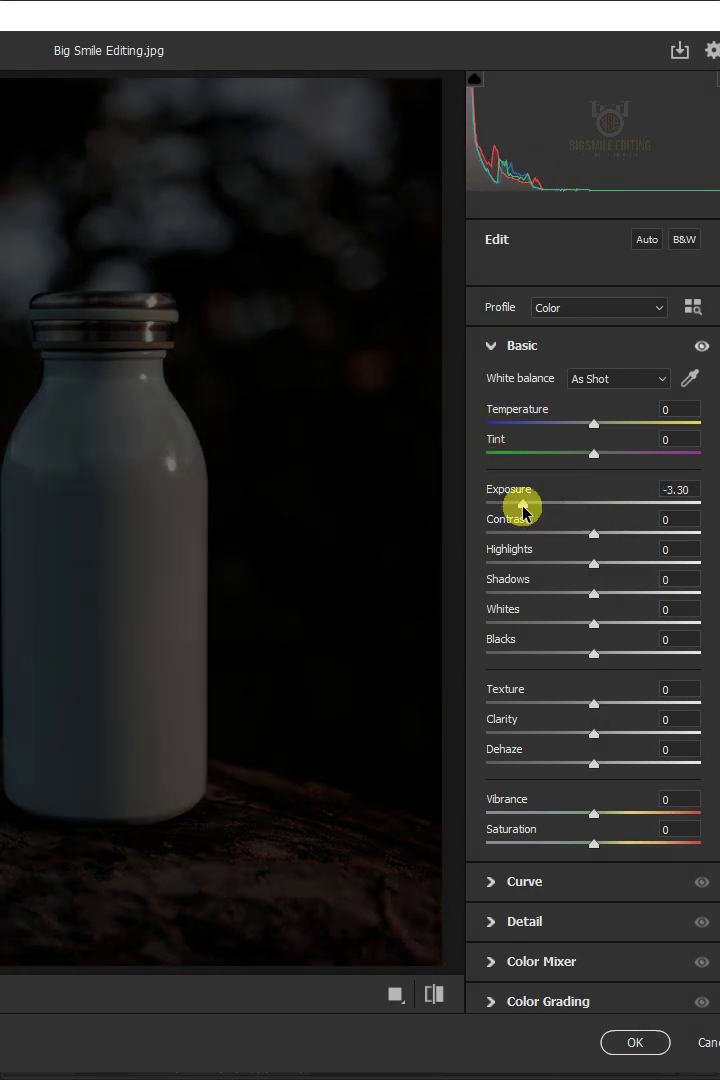
key(shift)
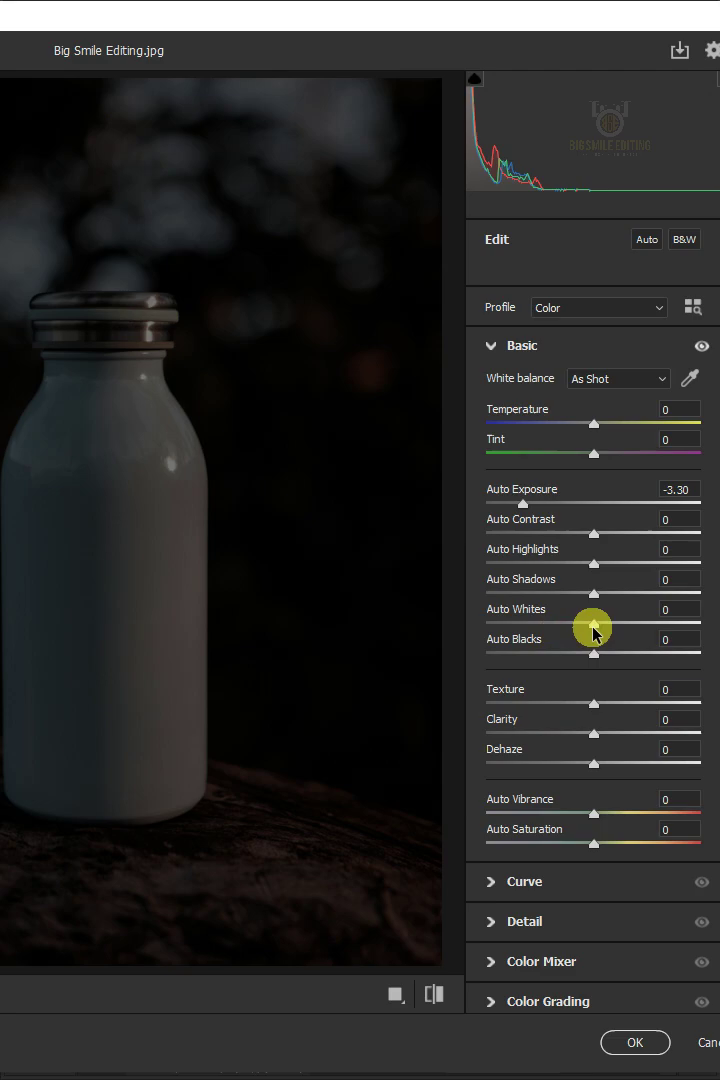
drag(618, 628, 664, 632)
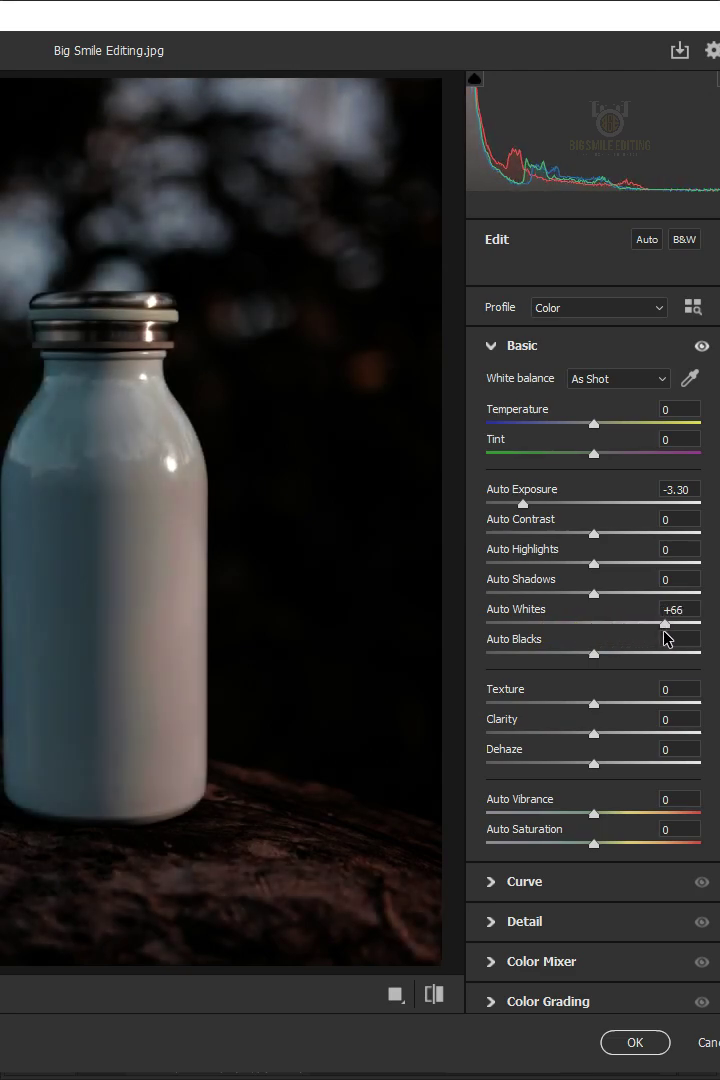
click(635, 1042)
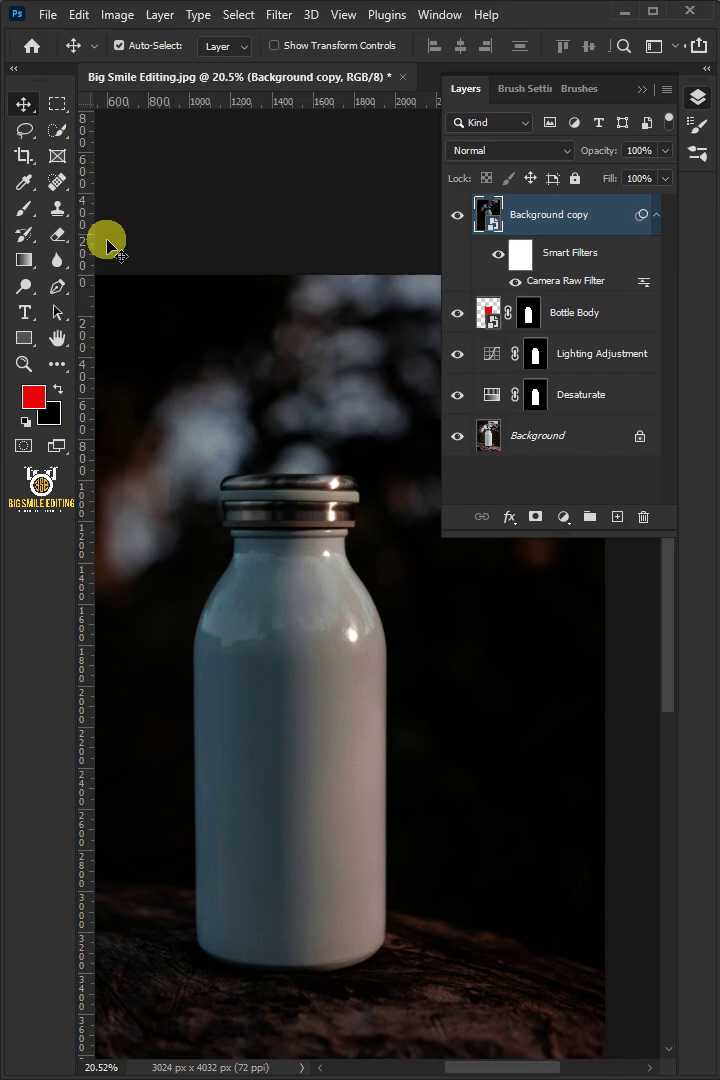
Quick Select the whole bottle, cap included, and mask the background copy to it
drag(64, 133, 92, 146)
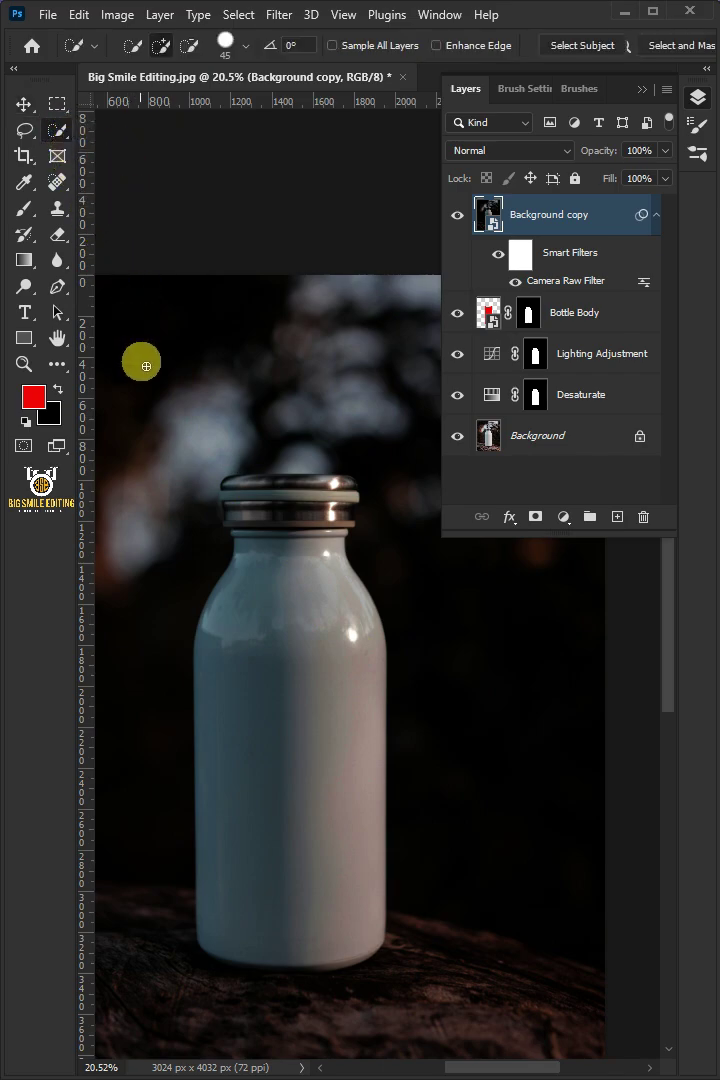
mouse_move(296, 753)
mouse_down()
mouse_move(274, 549)
mouse_move(331, 503)
mouse_up()
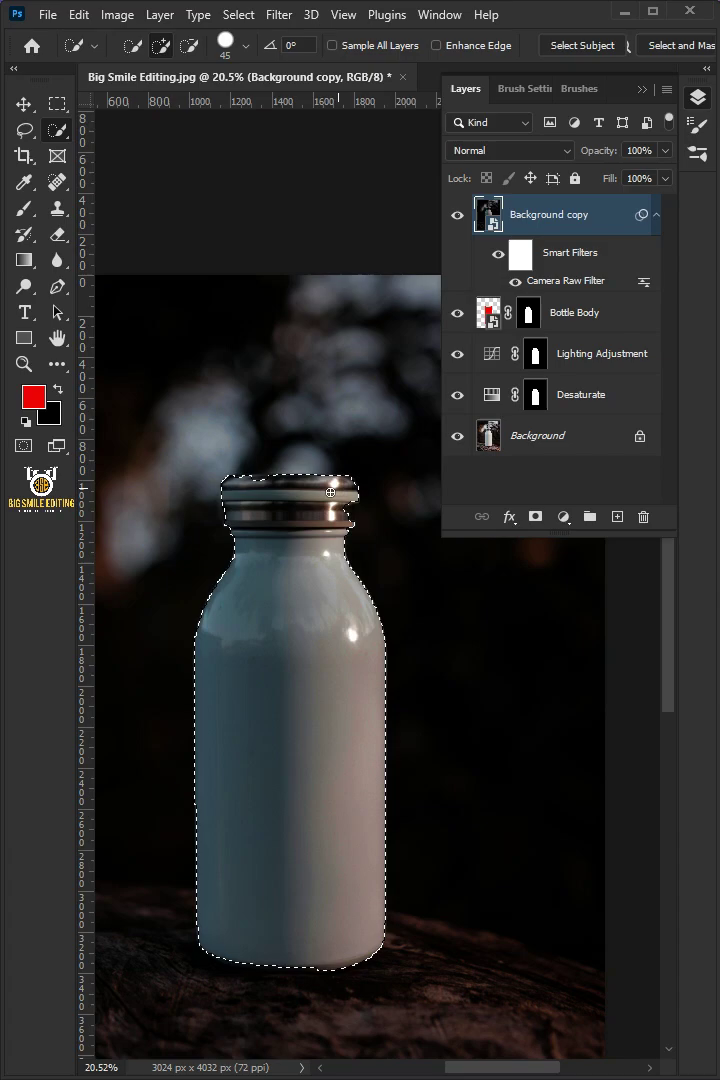
click(341, 519)
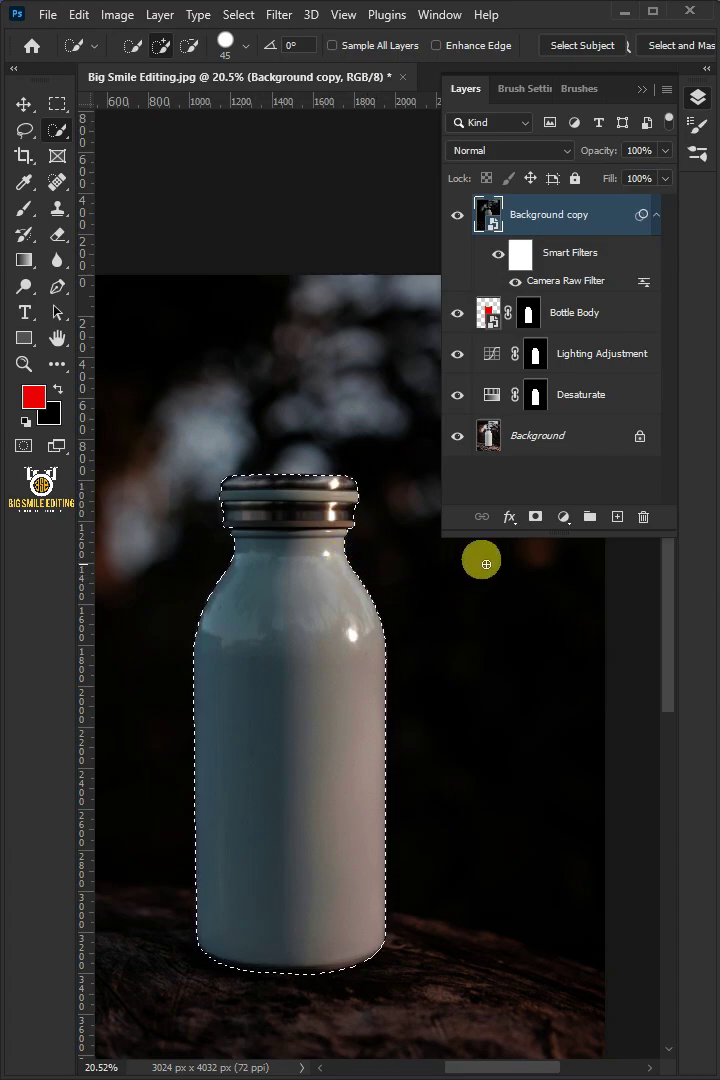
click(537, 517)
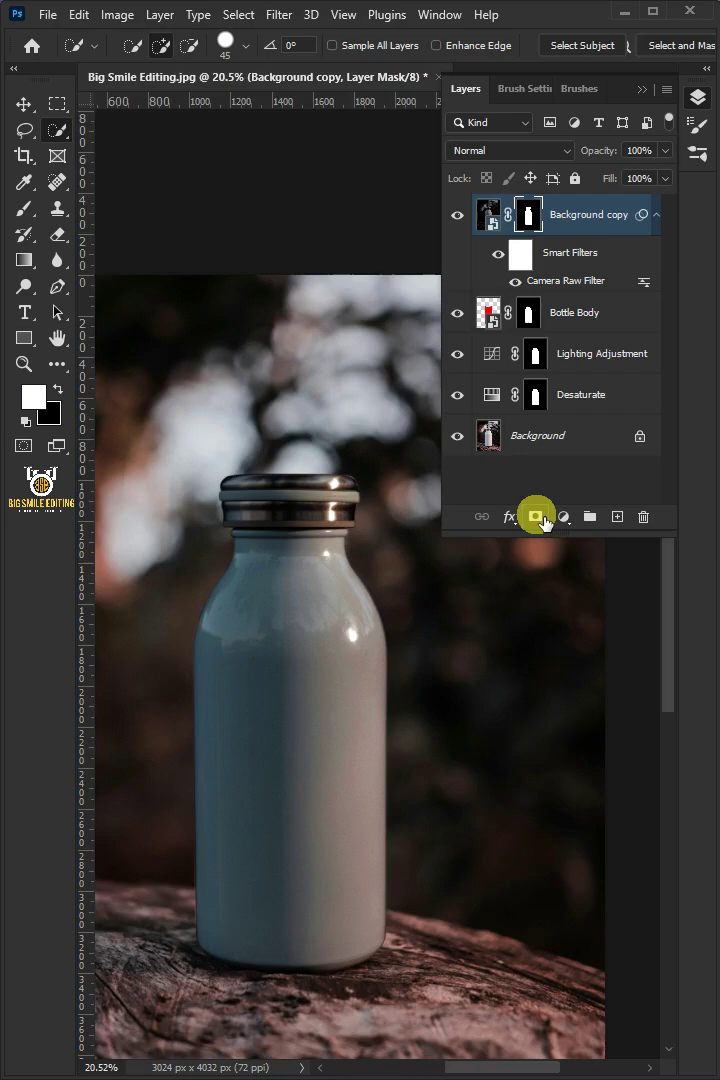
Set the masked copy to Screen blending at 60% opacity and rename it Shine
click(507, 152)
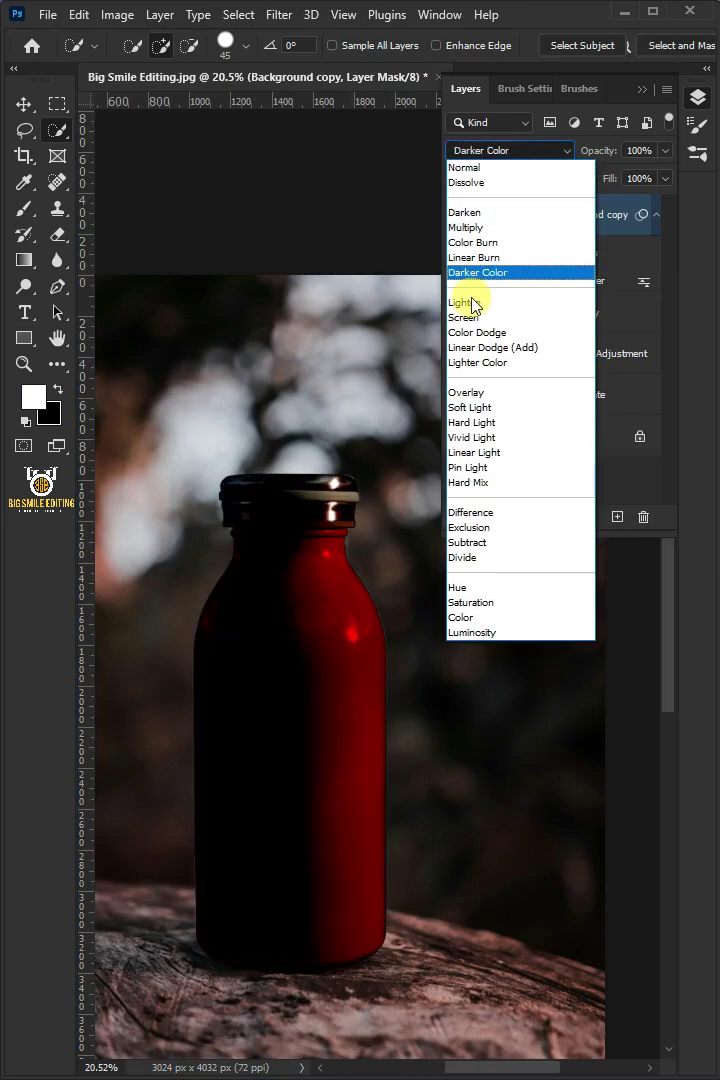
click(464, 317)
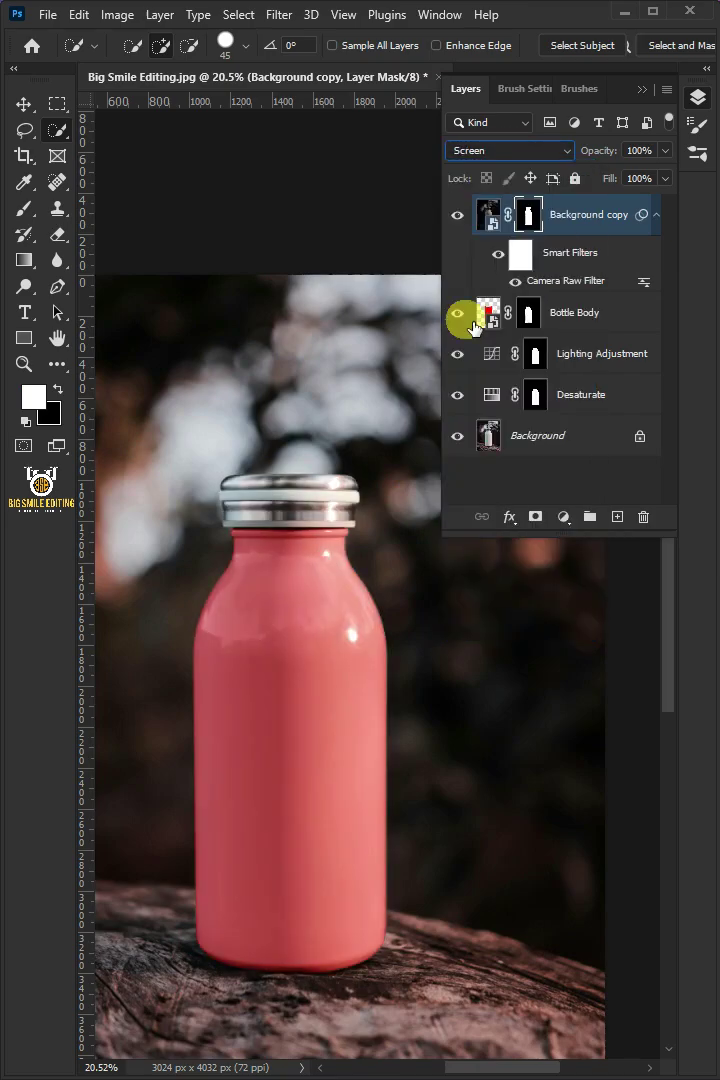
click(666, 151)
drag(641, 183, 624, 218)
double_click(622, 216)
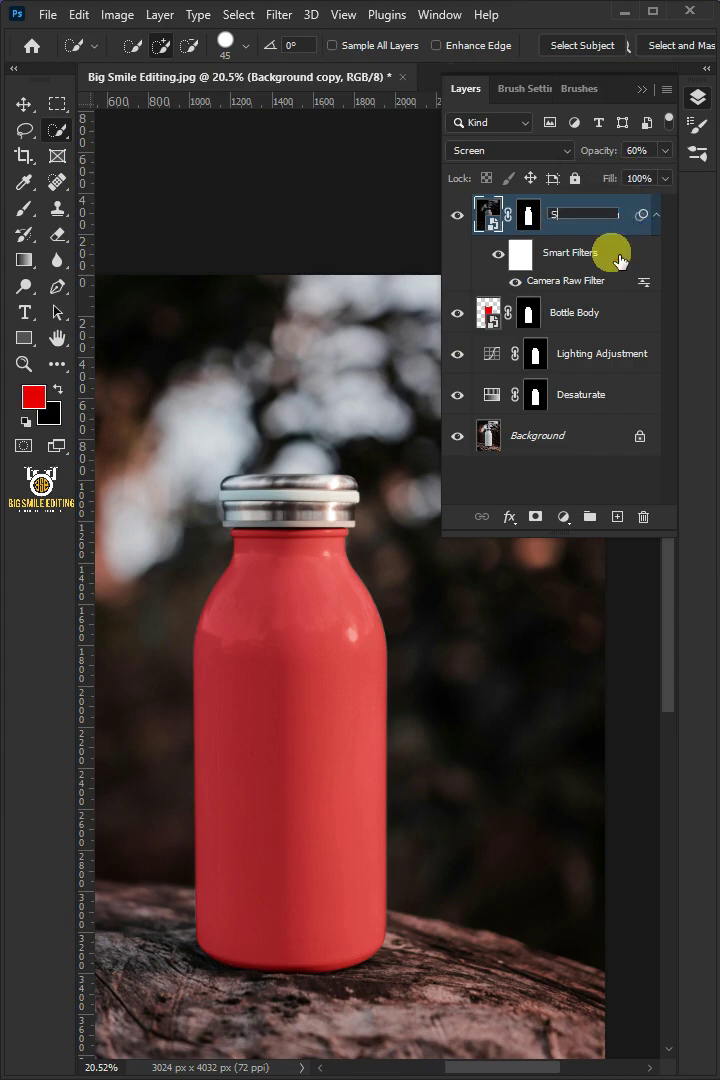
key(Return)
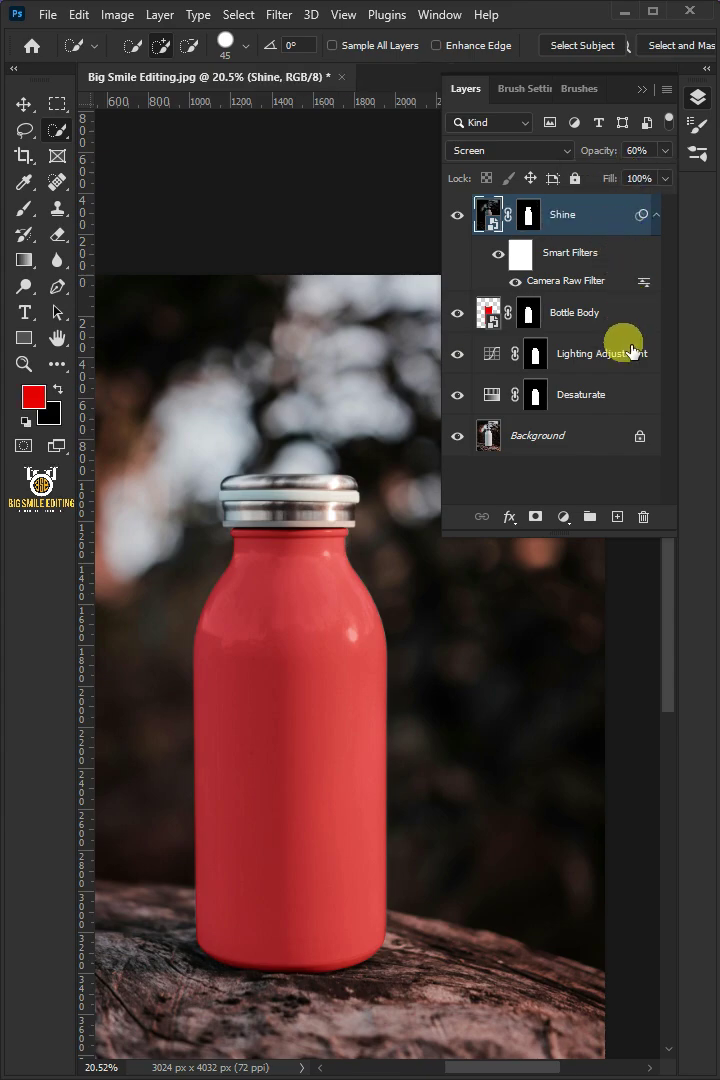
On the Background layer, Quick Select the bottle cap including its lower ring
click(608, 441)
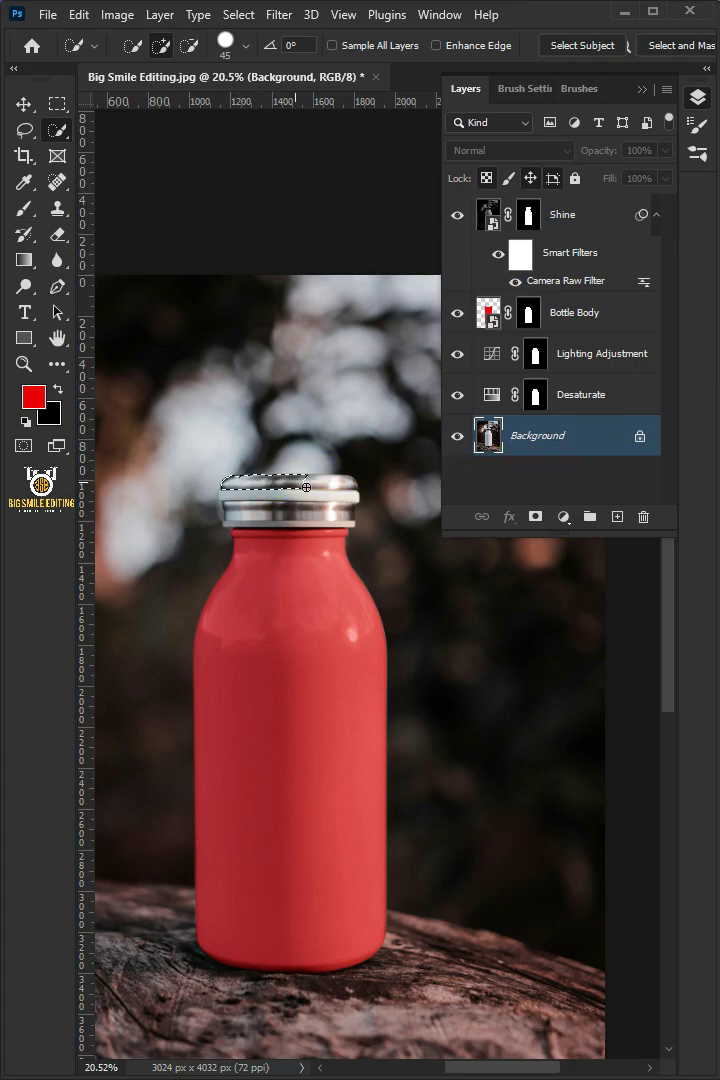
mouse_move(355, 490)
mouse_down()
mouse_move(298, 520)
mouse_move(244, 517)
mouse_up()
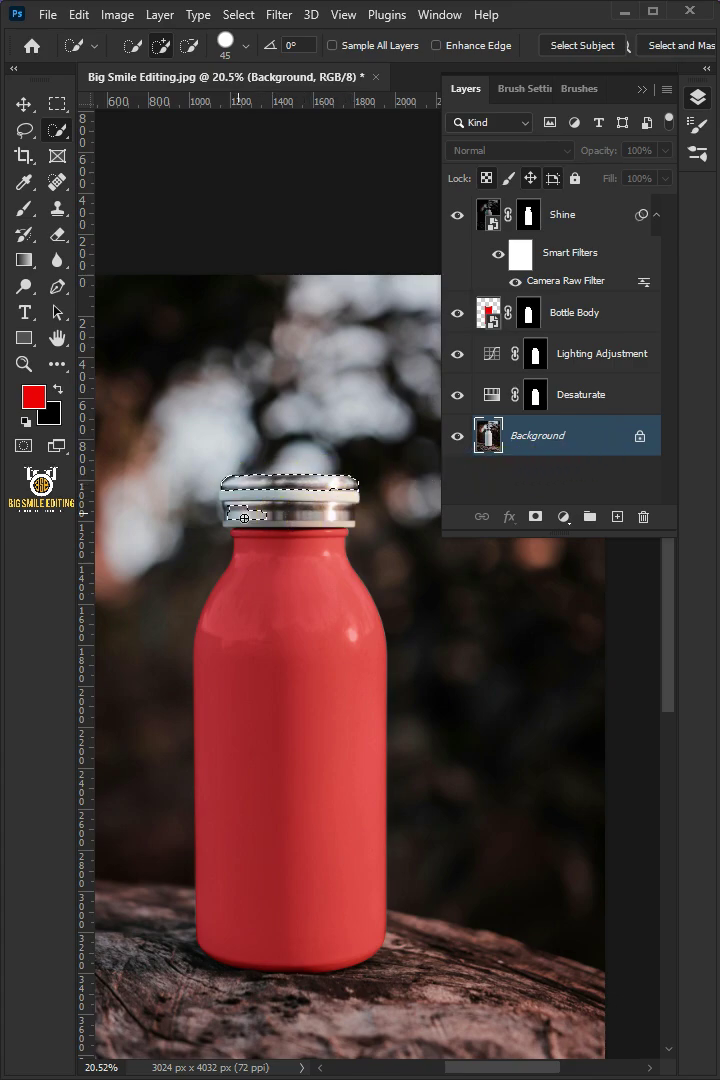
click(321, 517)
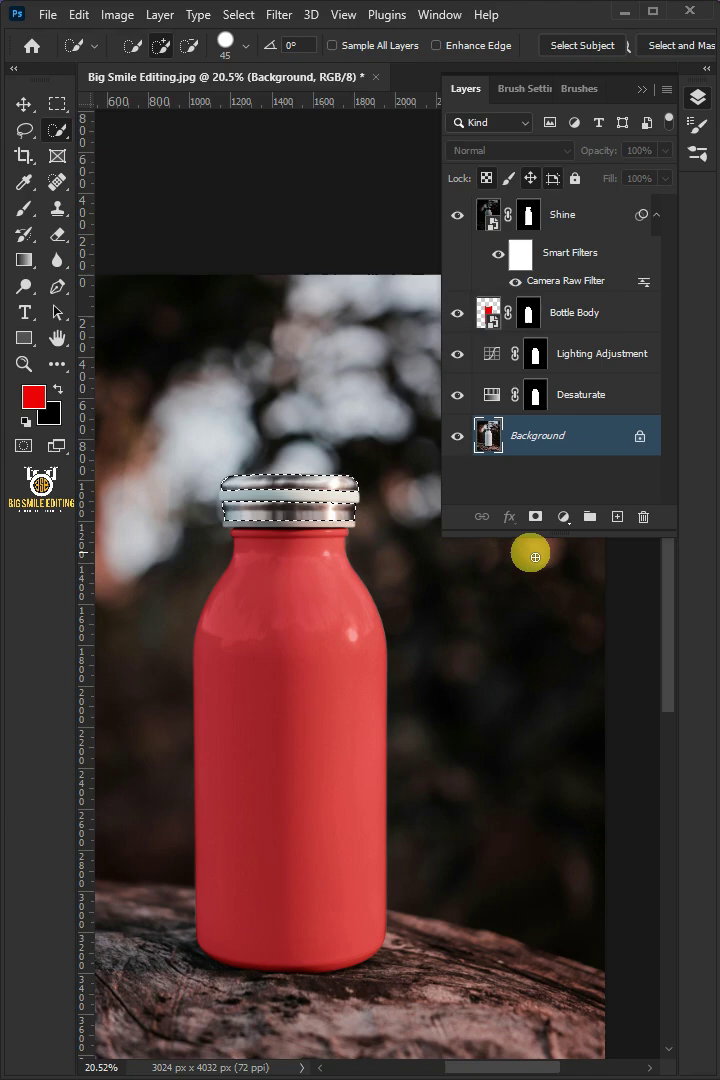
Add a pure yellow (ffff00) Solid Color fill layer masked to the cap
click(564, 517)
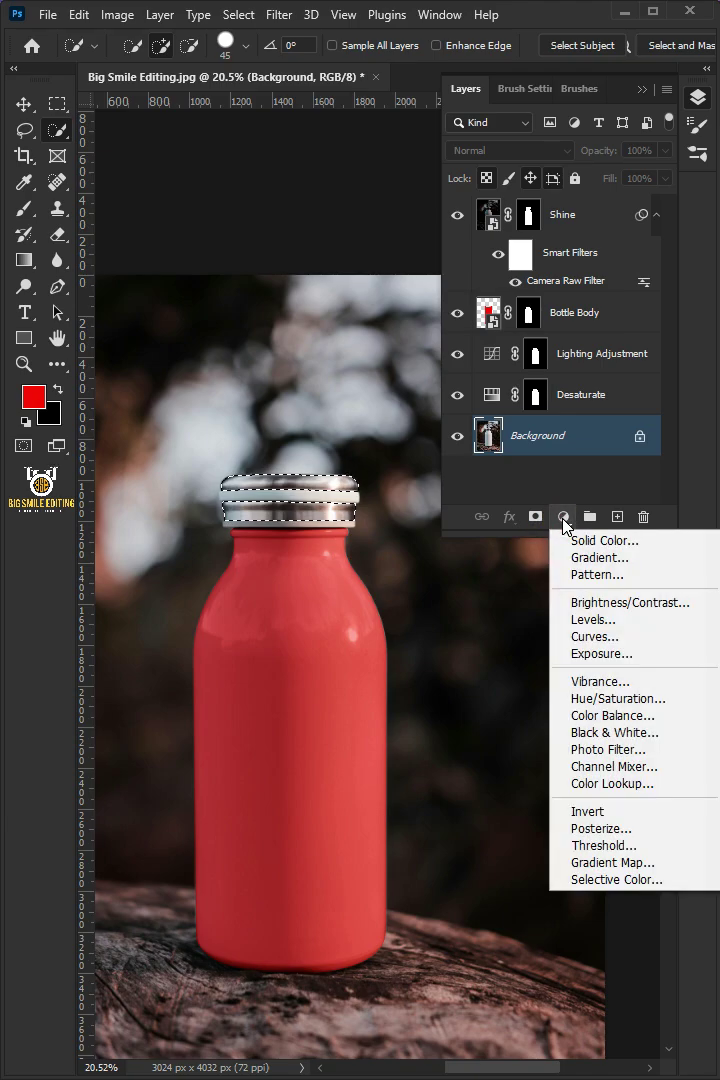
click(642, 541)
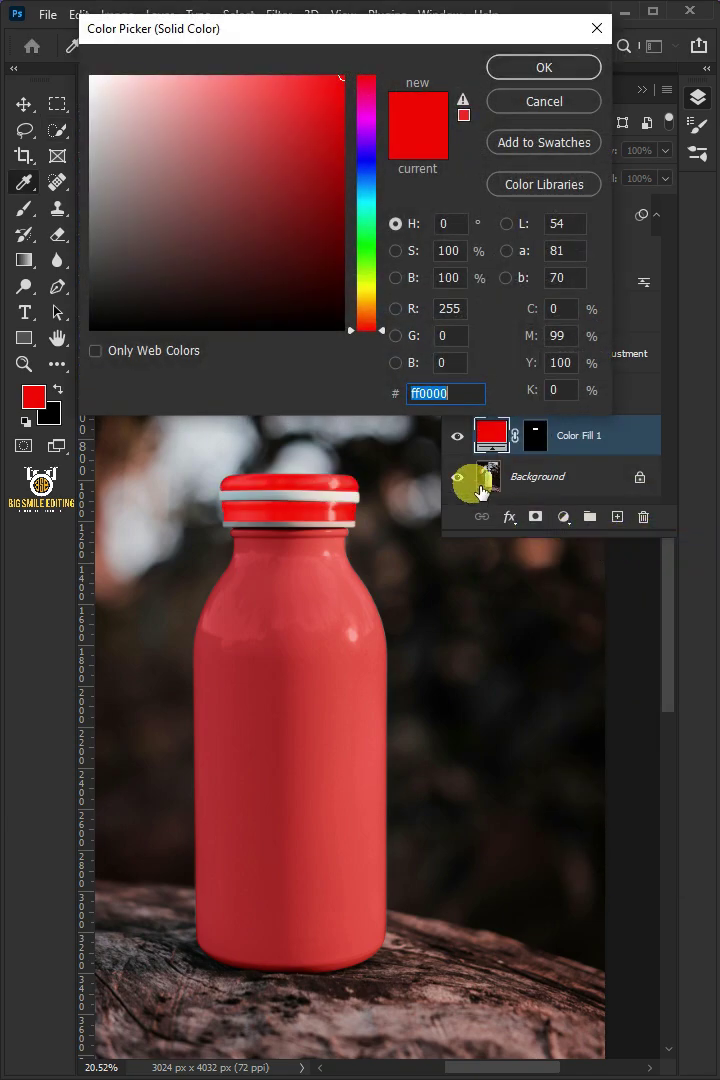
mouse_move(380, 367)
mouse_down()
mouse_move(360, 170)
mouse_move(367, 88)
mouse_move(368, 290)
mouse_up()
click(311, 219)
click(282, 135)
click(343, 88)
click(344, 76)
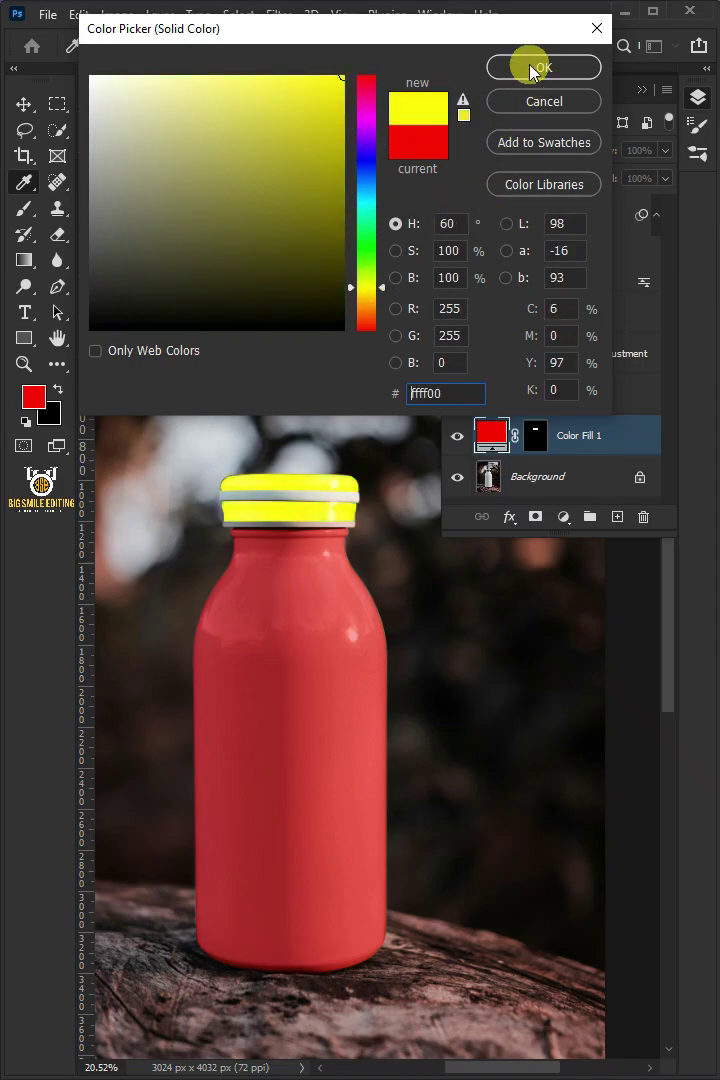
click(535, 67)
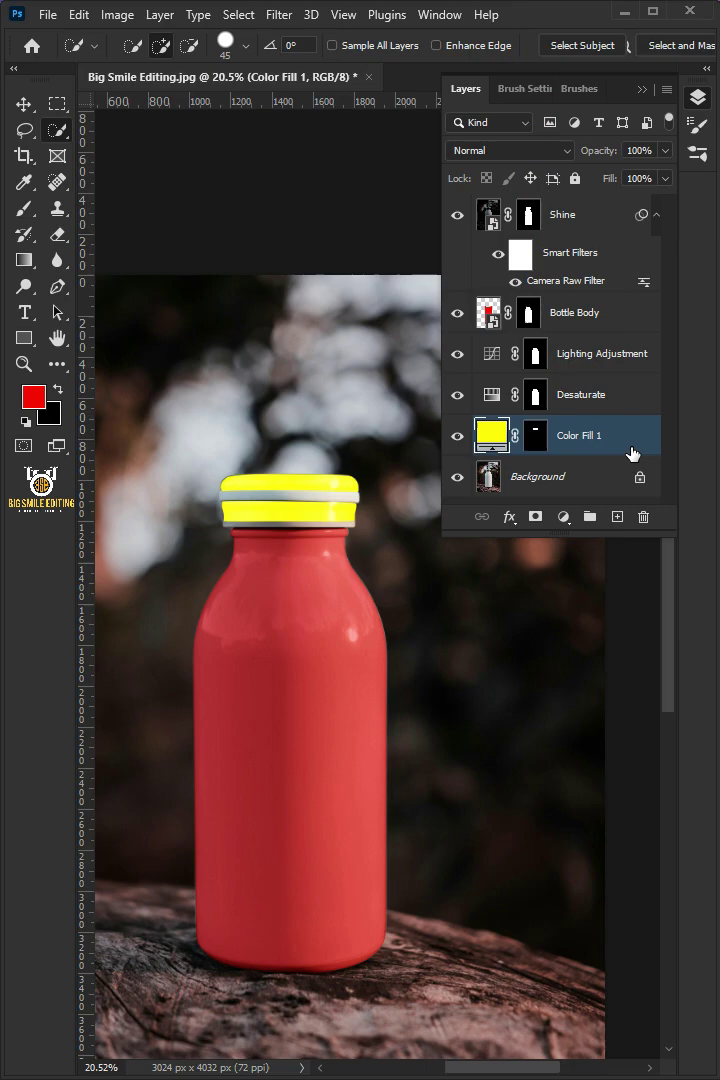
Move the yellow fill above Bottle Body, set it to Multiply, and name it Bottle Cap
drag(632, 453, 631, 303)
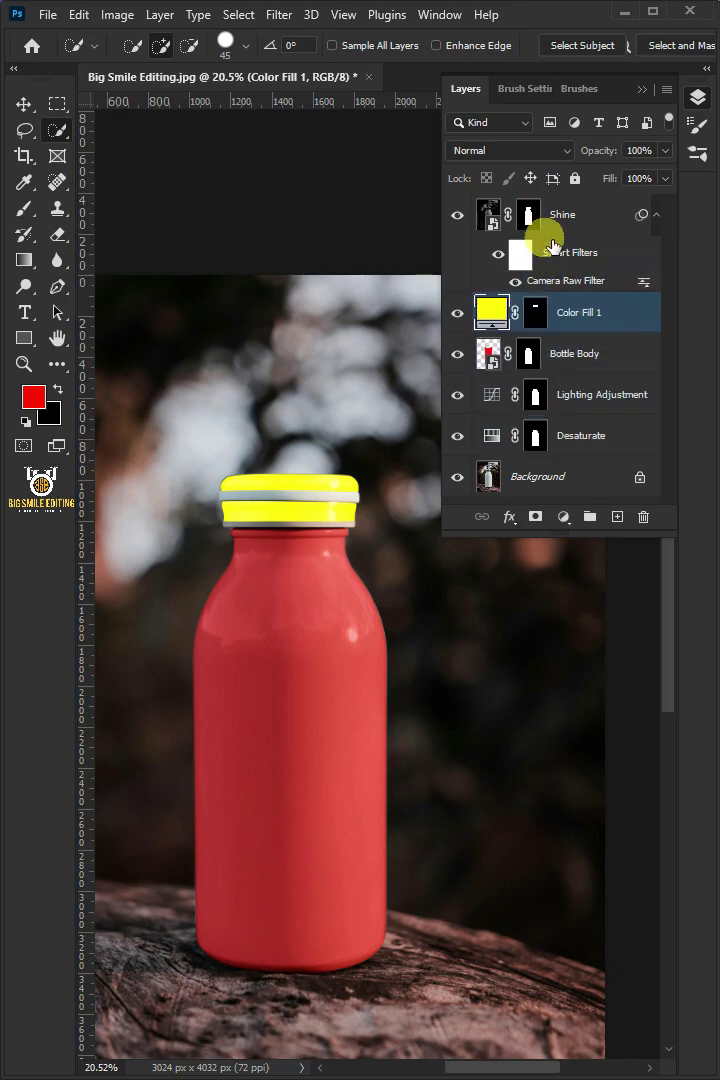
click(538, 153)
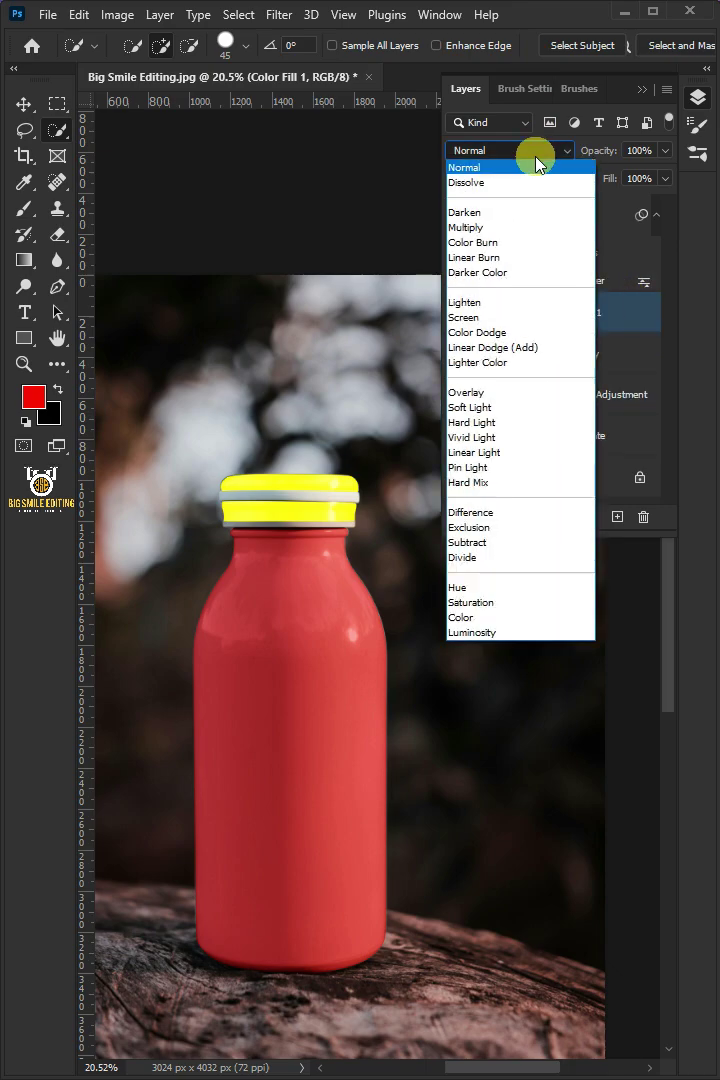
click(477, 230)
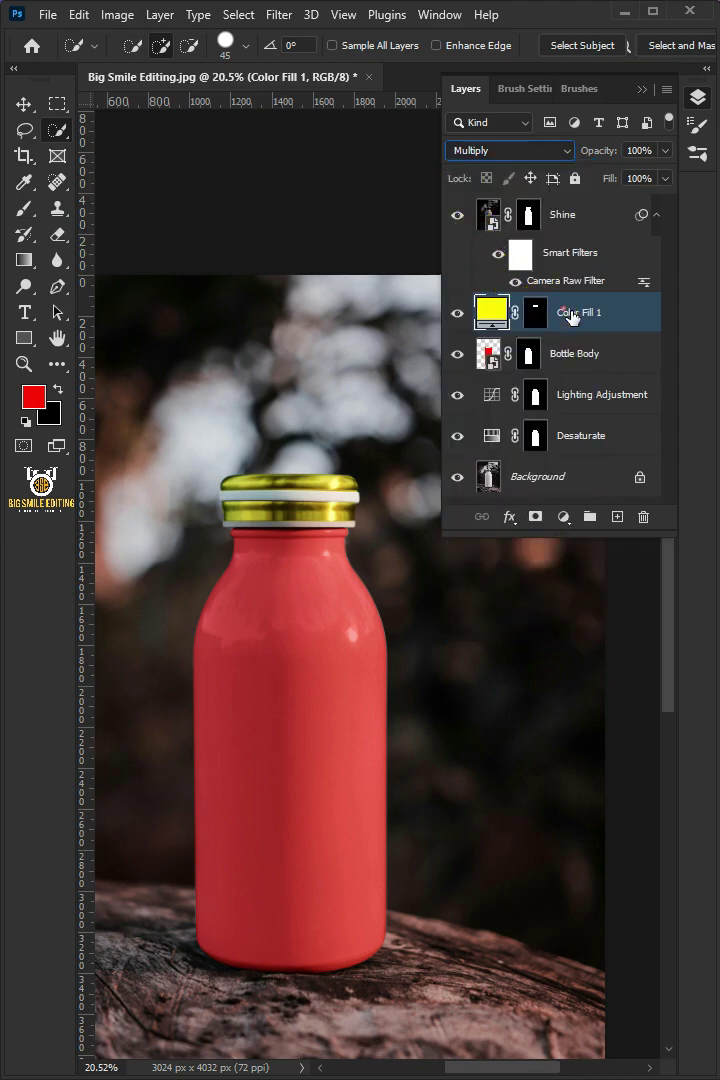
text(Bottle Cap)
key(Return)
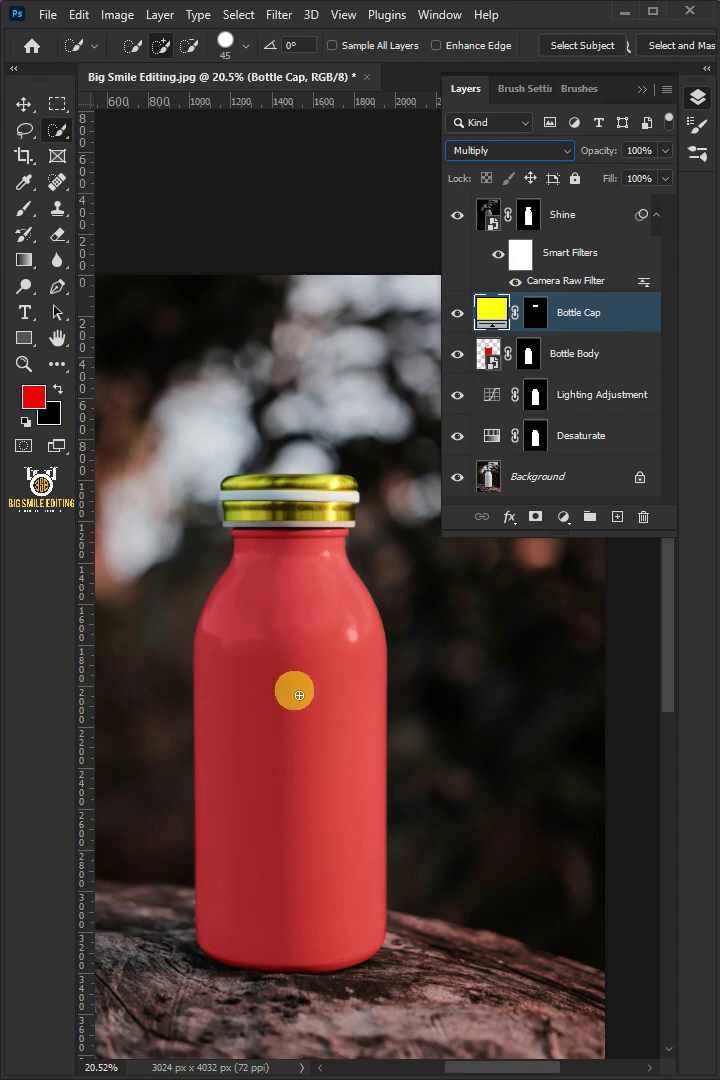
Open the Bottle Body smart object and place the Design image, scaled to fill the rectangle
click(491, 355)
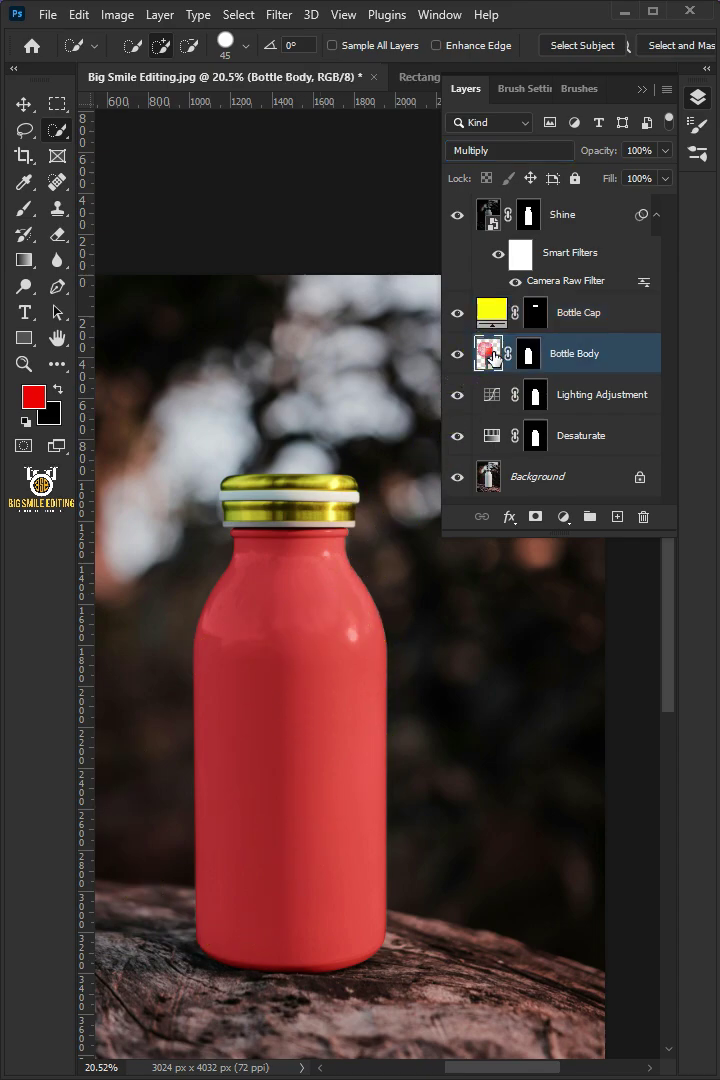
key(ctrl+Tab)
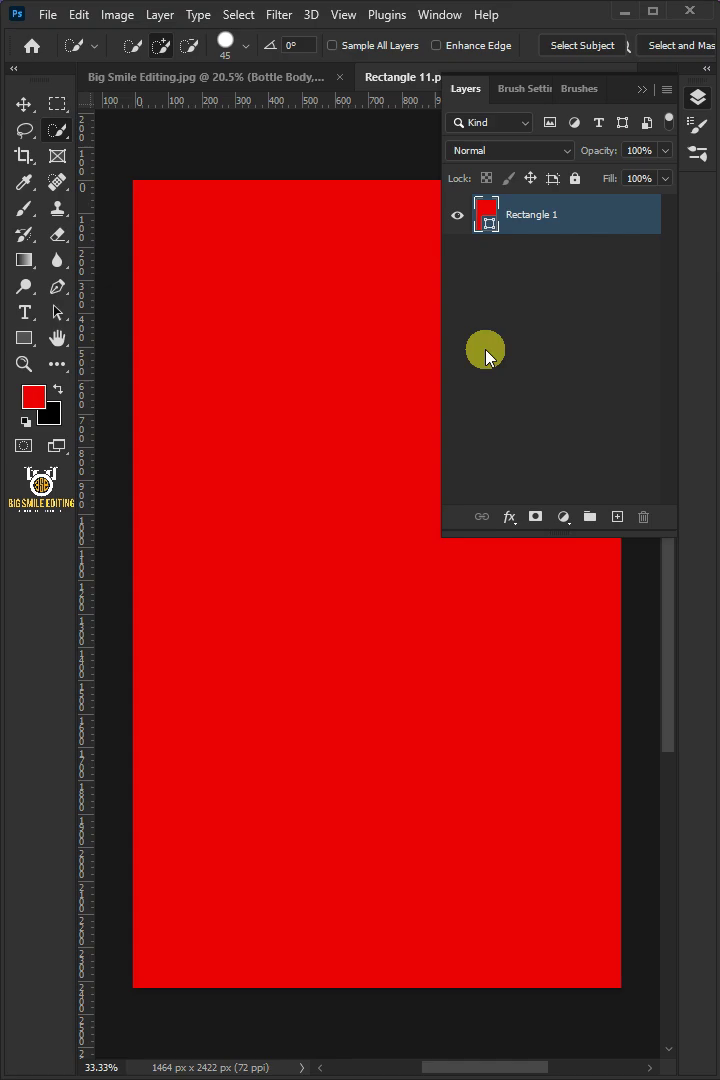
click(47, 15)
click(170, 430)
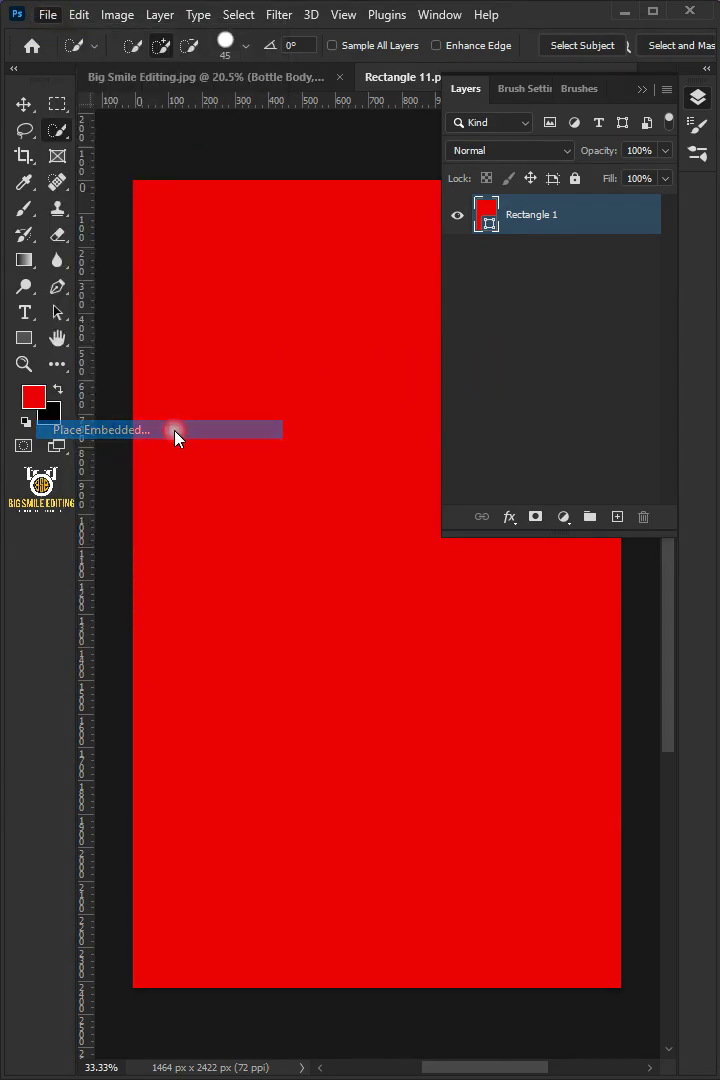
double_click(650, 290)
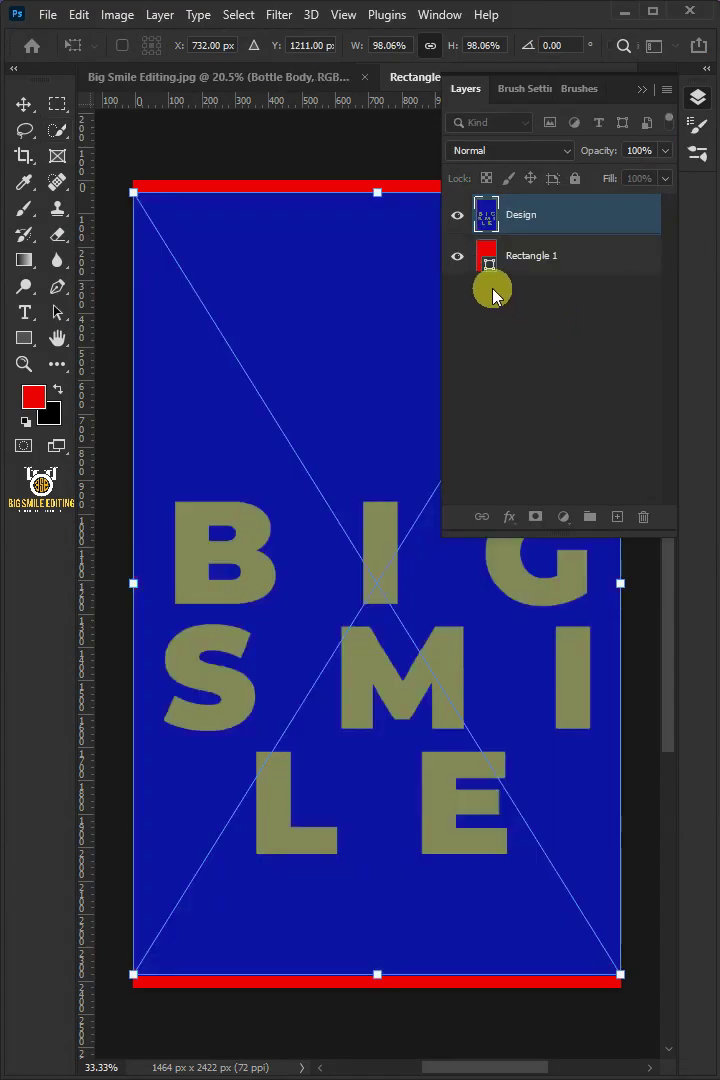
mouse_move(392, 196)
mouse_down()
mouse_move(390, 181)
mouse_move(390, 241)
mouse_move(390, 193)
mouse_up()
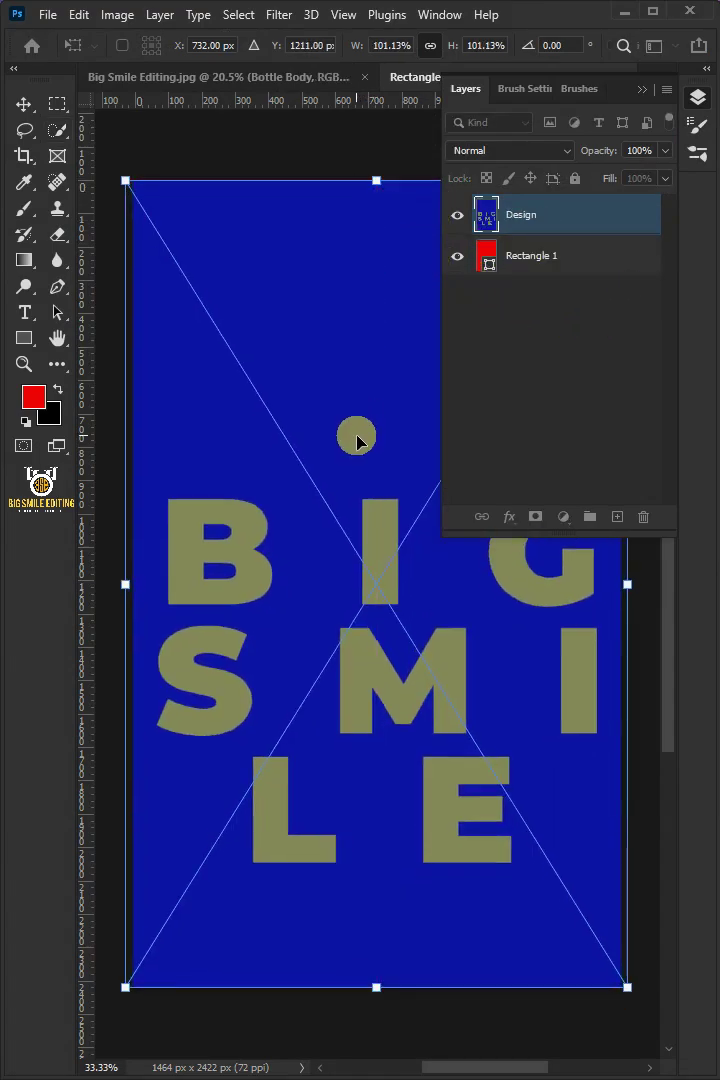
key(Return)
key(w)
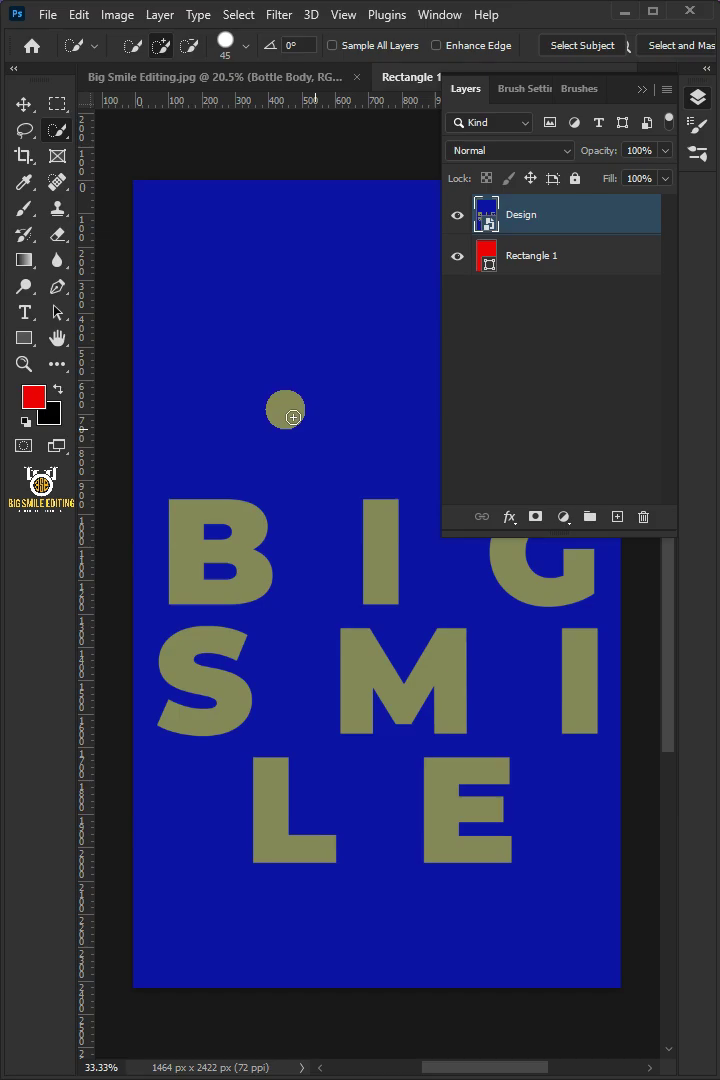
Save the smart object contents, close the Rectangle 11 tab, and toggle Shine to compare
click(53, 16)
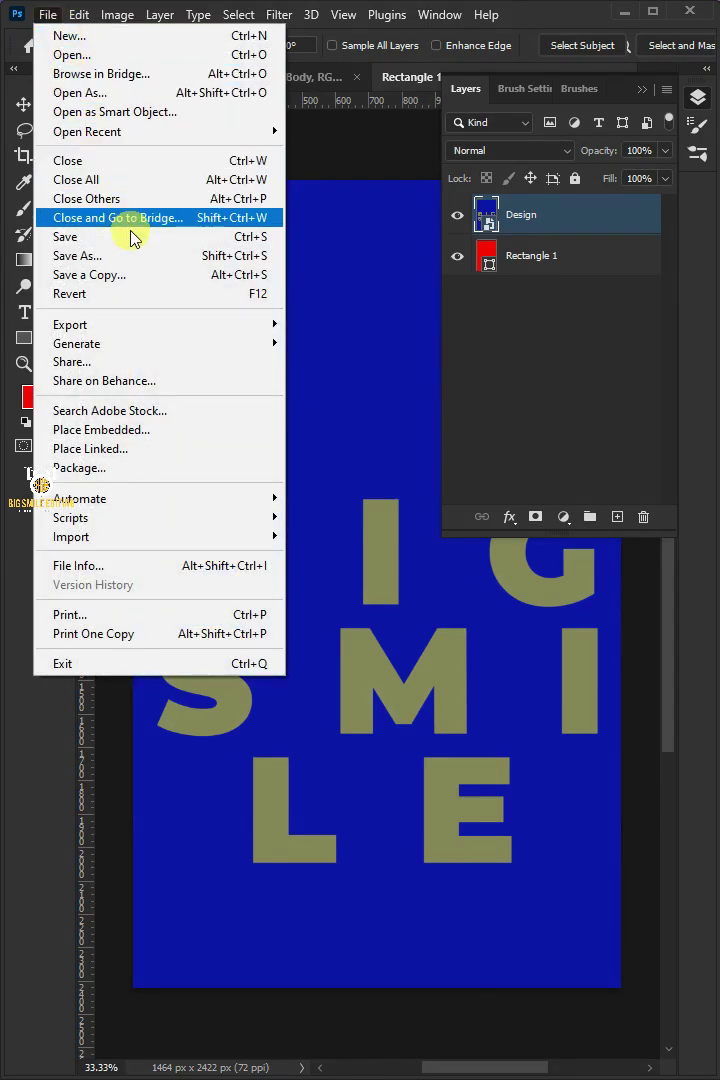
click(140, 237)
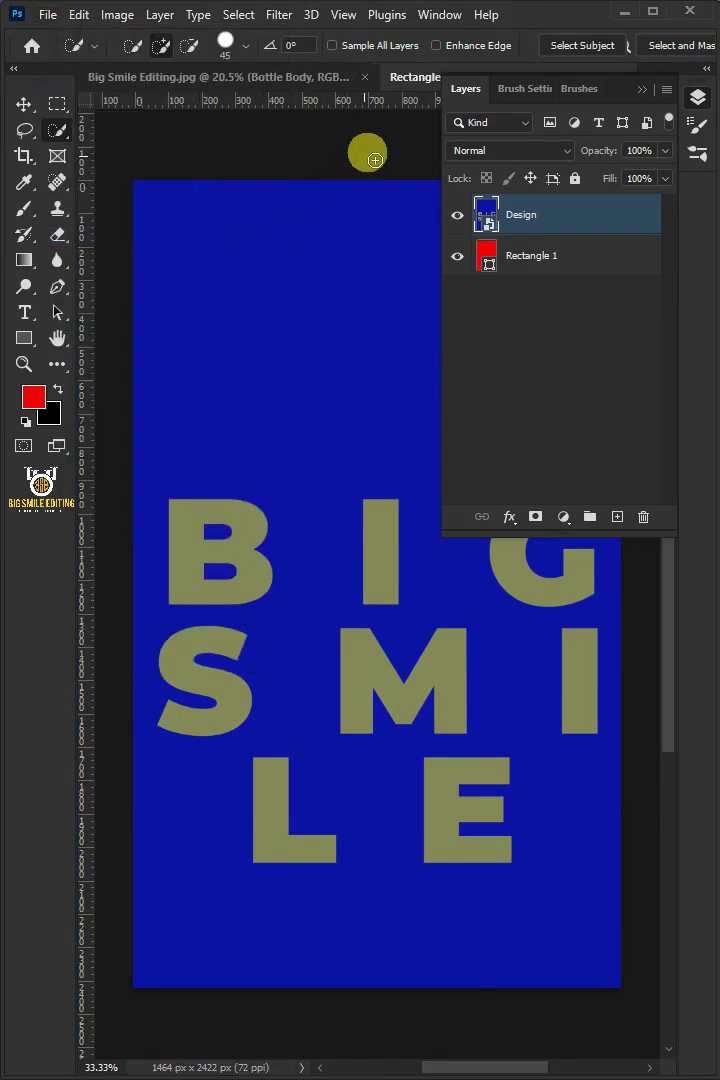
right_click(408, 80)
click(450, 111)
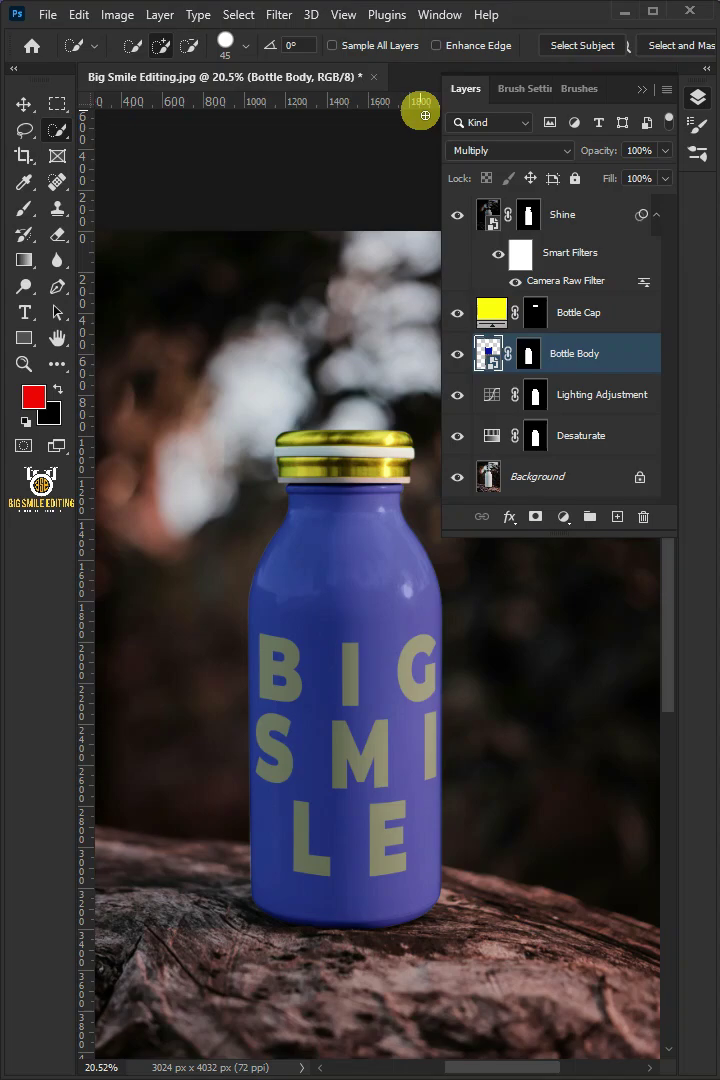
click(457, 215)
click(457, 215)
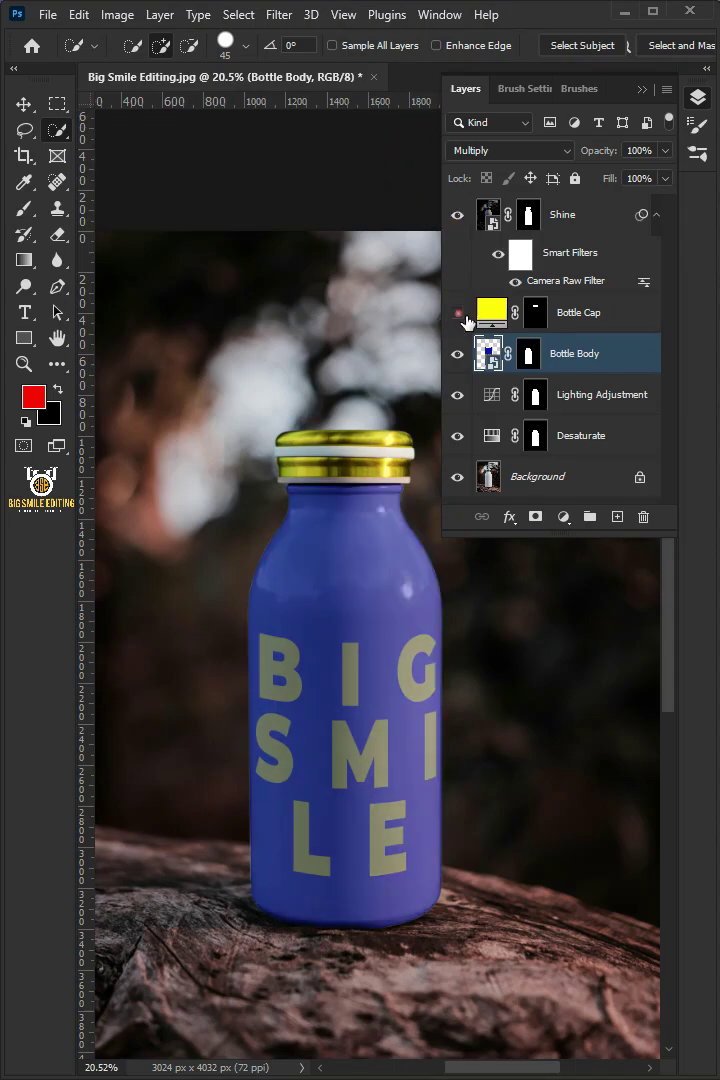